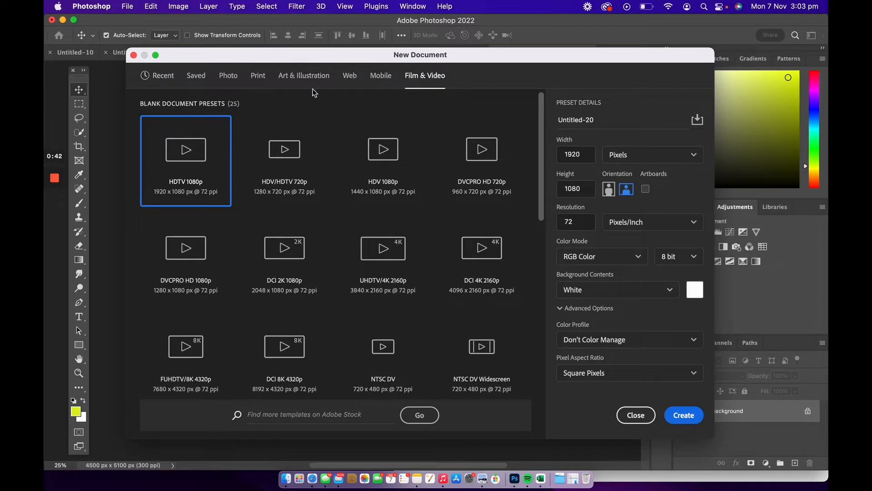
Create a new 1000 x 1000 px document at 72 pixels/inch from the recent Custom preset.
left_click(160, 77)
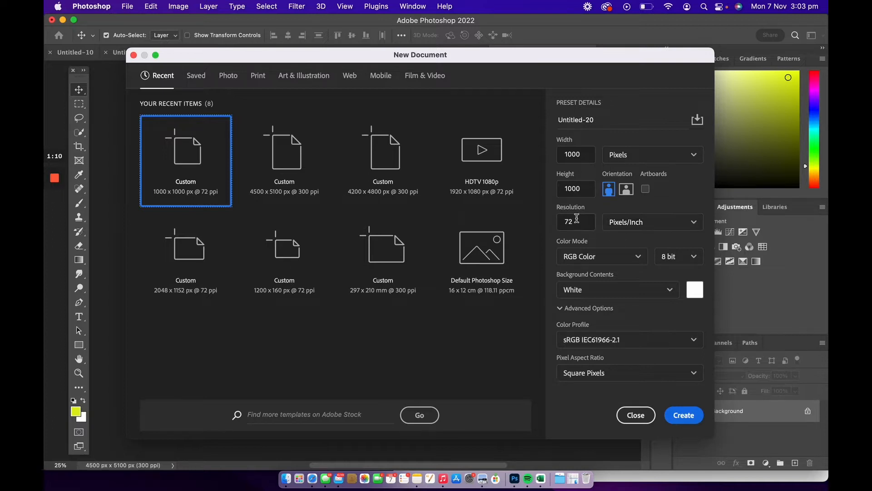
left_click(574, 220)
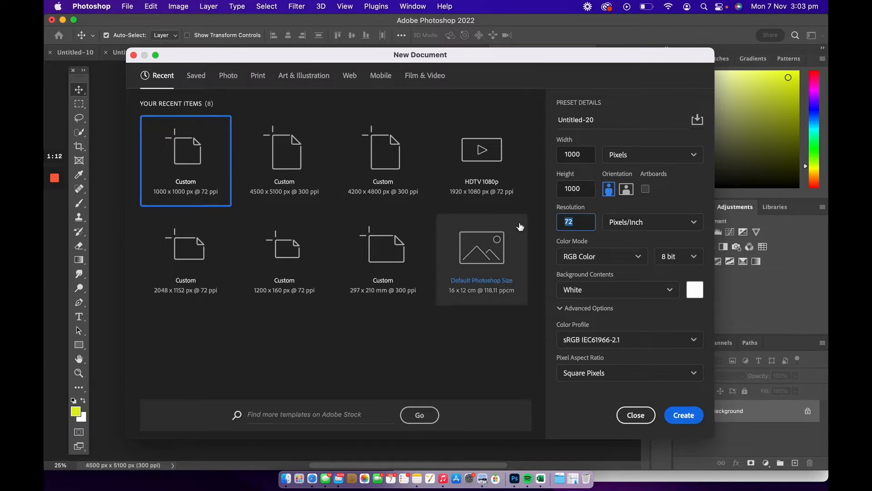
type("300")
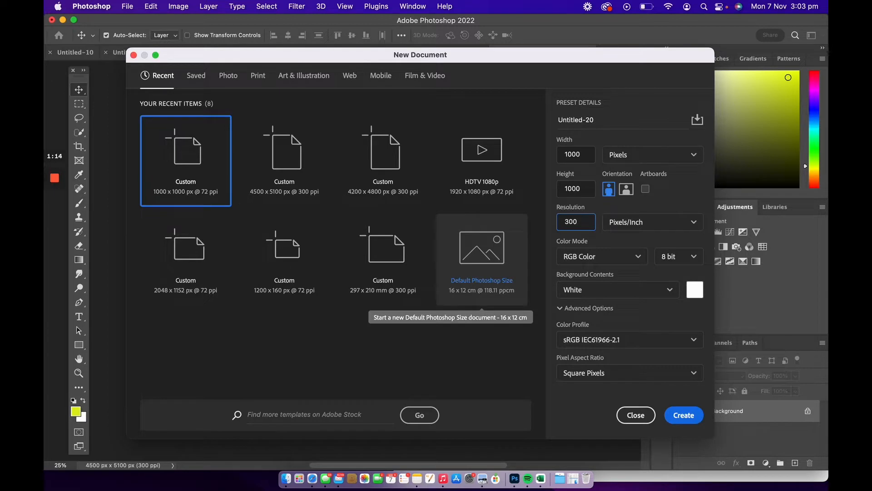
left_click_drag(584, 222, 529, 229)
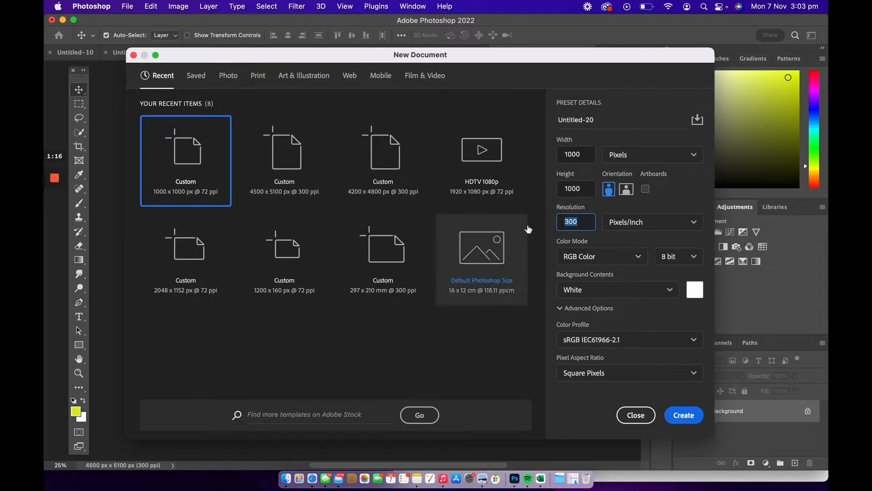
type("72")
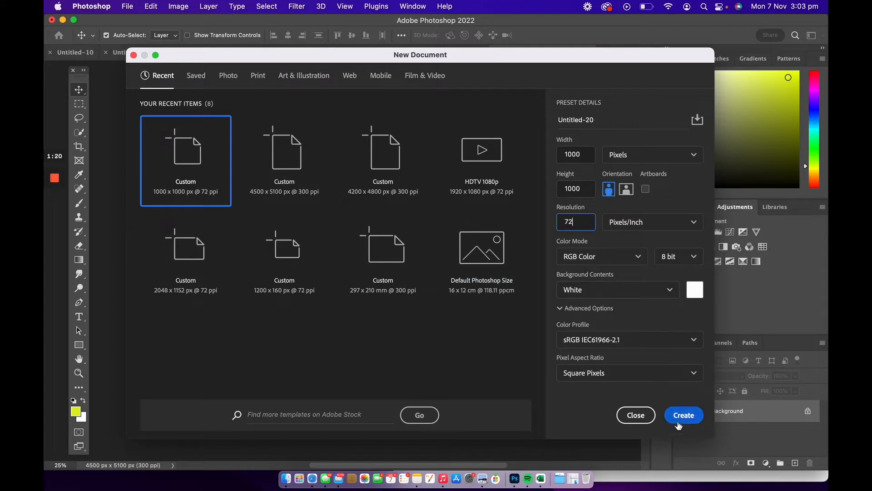
left_click(684, 420)
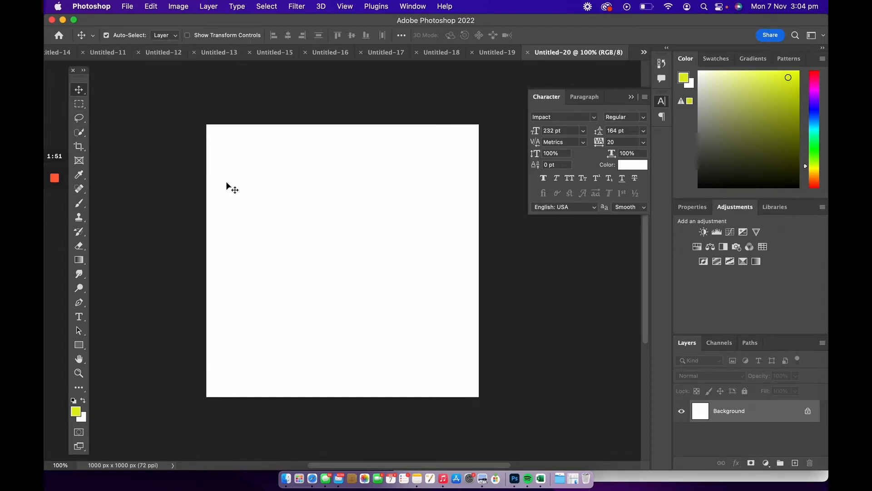
Examine the Quick Selection, Brush and Gradient tools and the brush size and hardness settings.
left_click(80, 132)
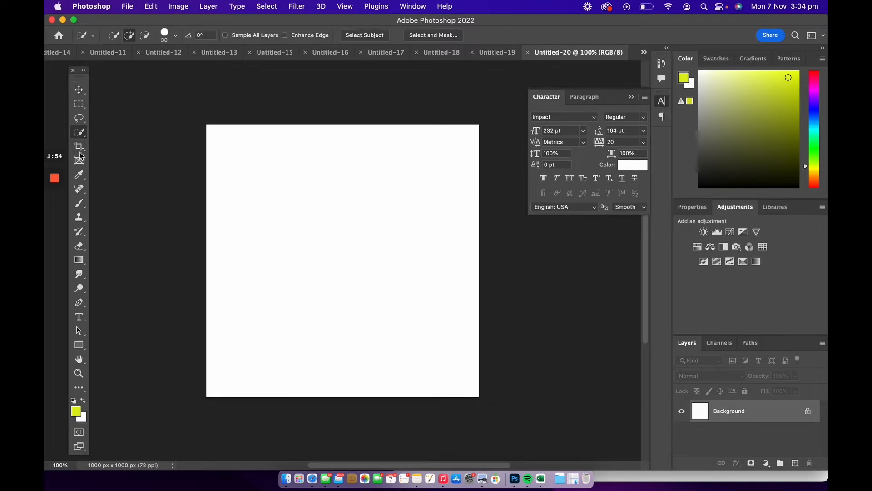
left_click(79, 203)
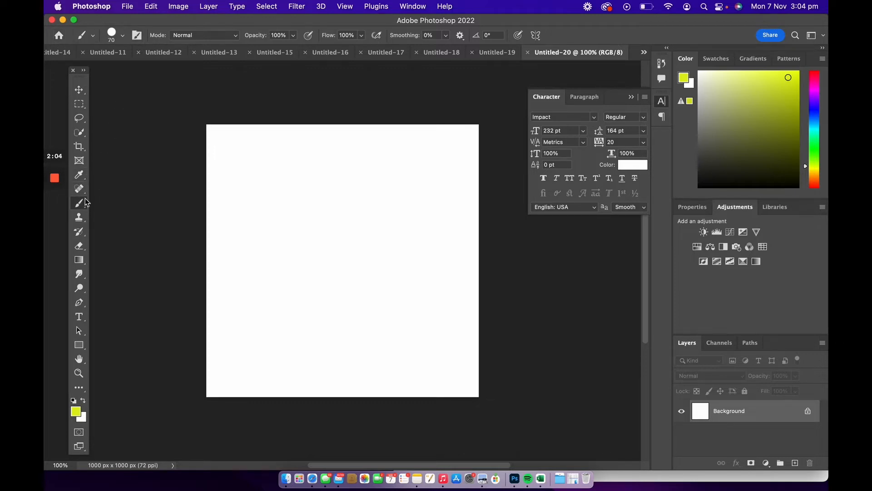
left_click(122, 36)
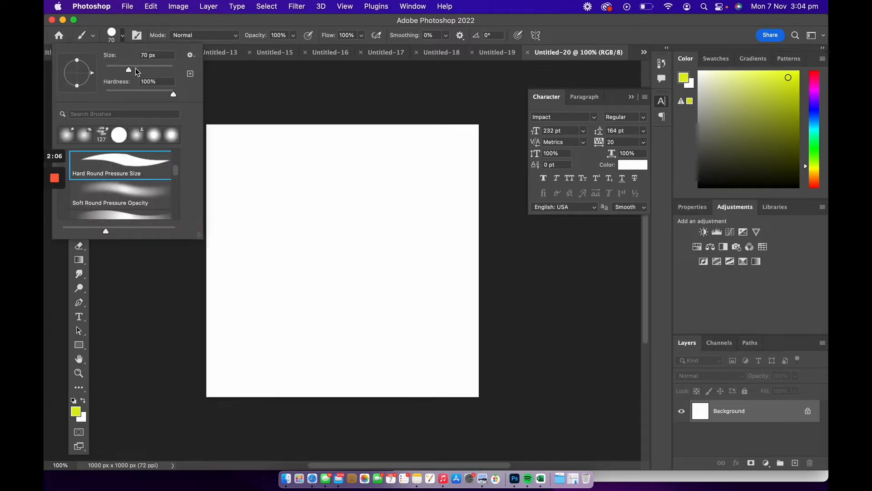
left_click(122, 36)
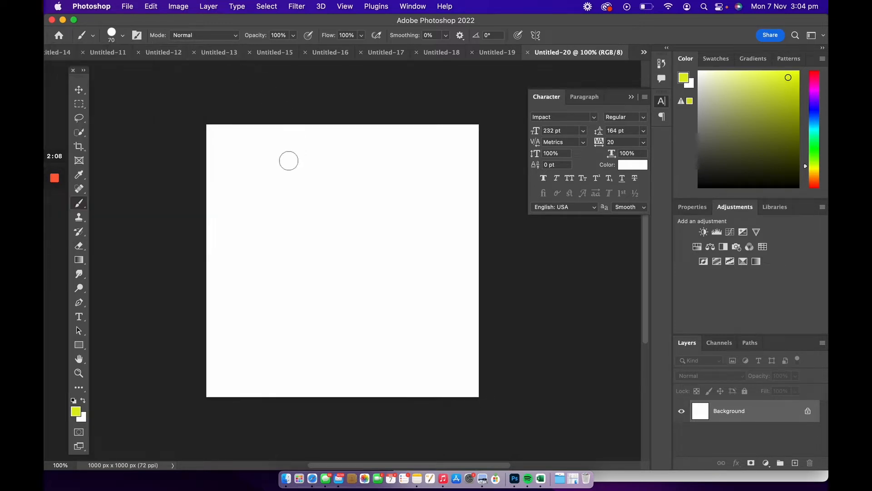
left_click(79, 260)
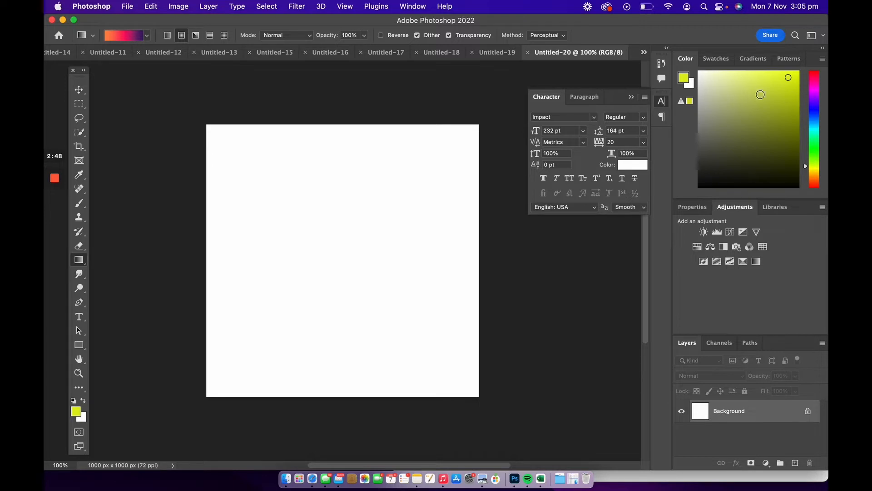
Pick a blue foreground colour from the colour field.
left_click_drag(809, 170, 807, 117)
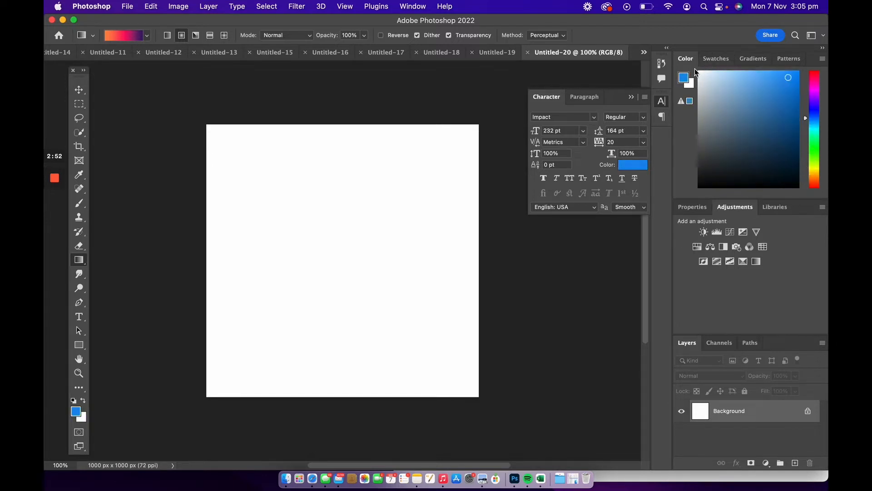
Browse the Swatches, Gradients and Patterns panels and their preset groups.
left_click(716, 59)
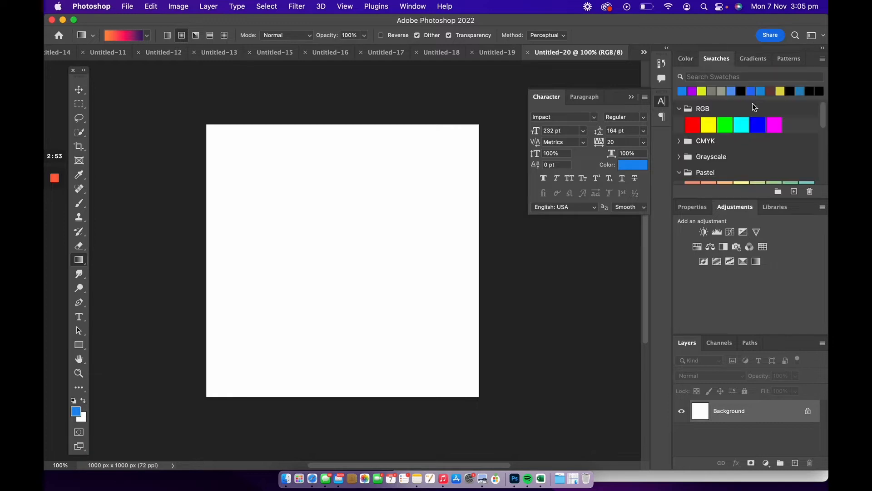
left_click(754, 60)
left_click(794, 64)
left_click(716, 59)
scroll(725, 154, "down", 1)
scroll(754, 151, "down", 5)
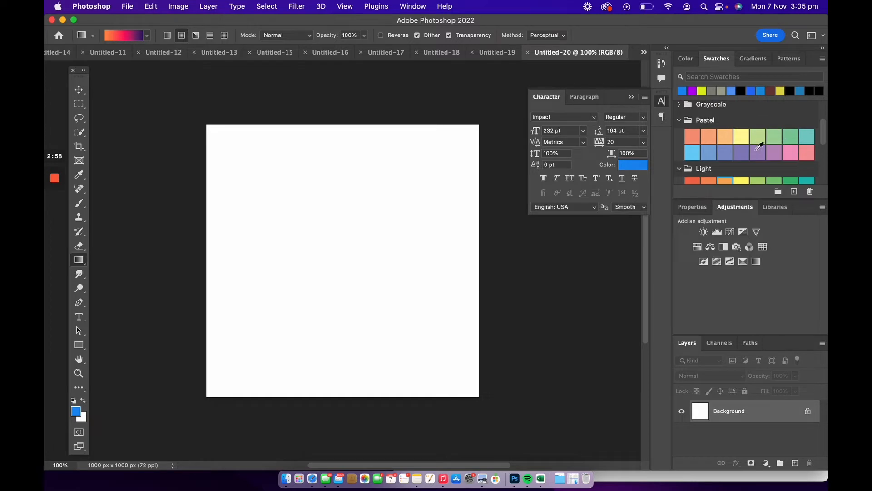
scroll(755, 150, "up", 2)
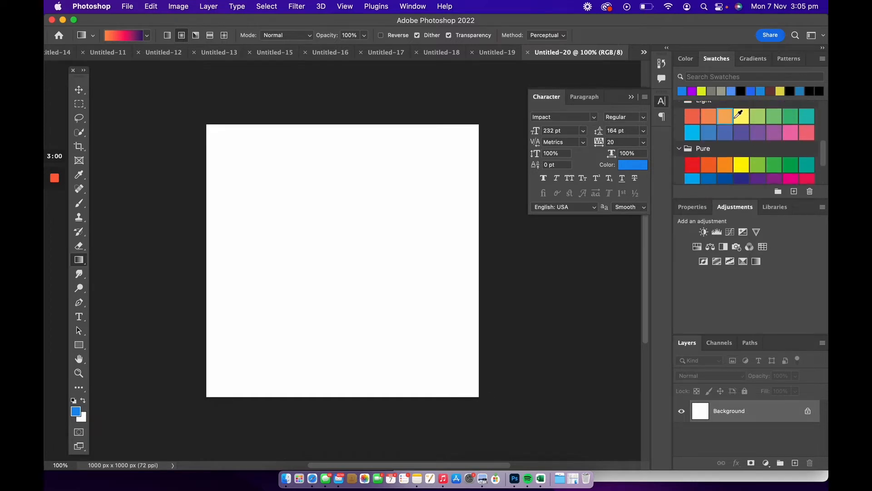
left_click(753, 59)
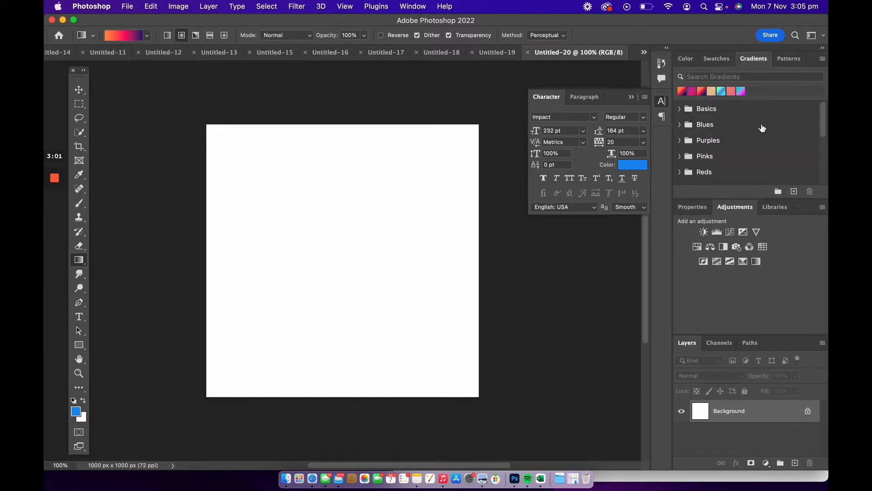
left_click(789, 59)
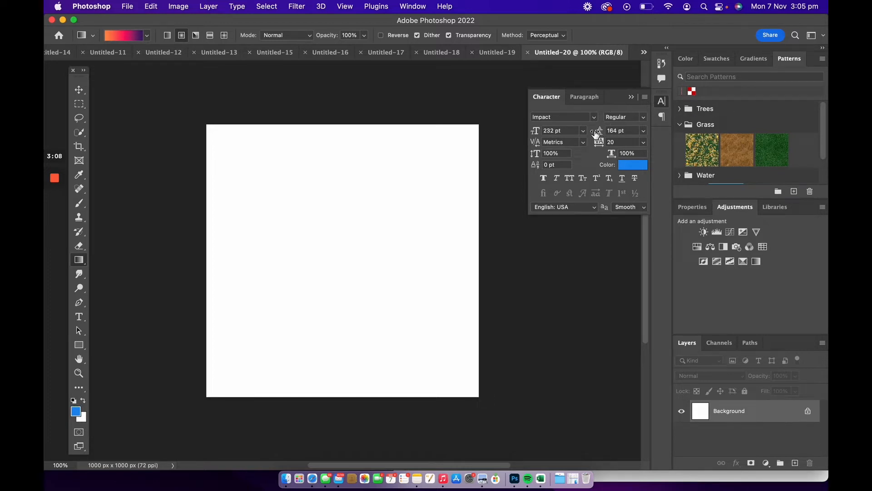
Inspect the Character and Paragraph panels.
left_click(662, 117)
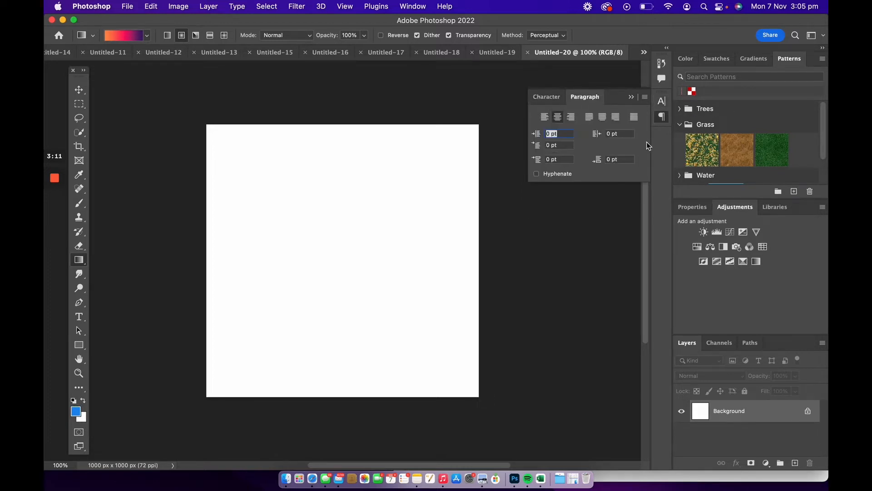
left_click(661, 105)
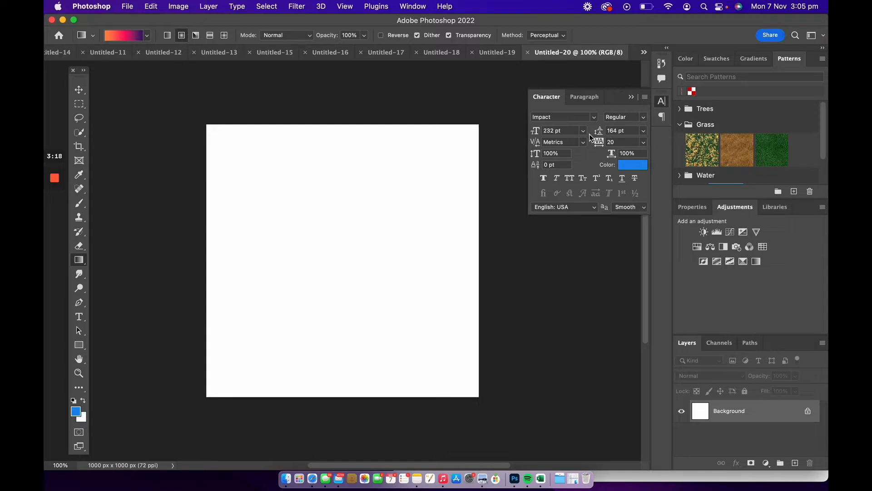
left_click(586, 98)
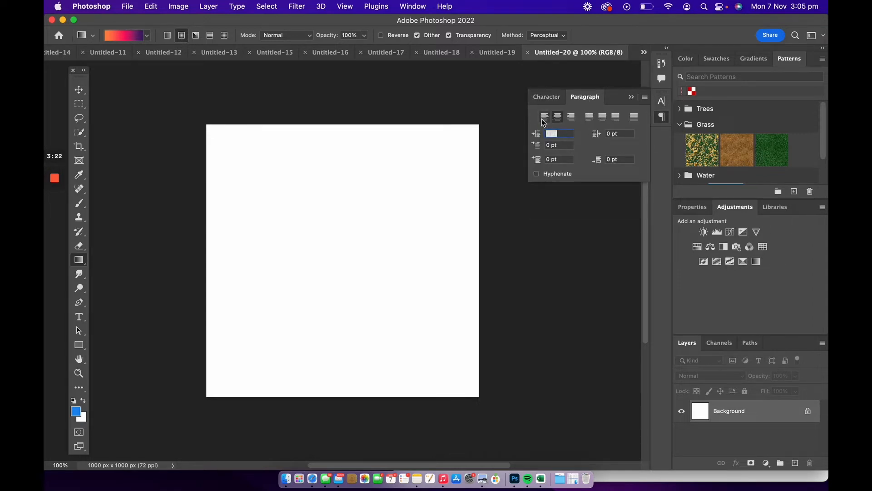
left_click(561, 105)
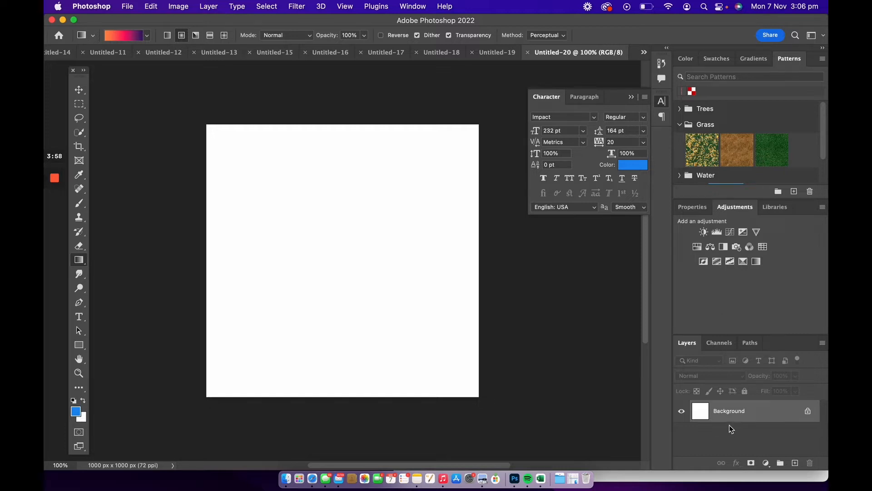
Enlarge the Layers panel group and look through the Layers, Channels and Paths tabs.
left_click_drag(731, 336, 736, 282)
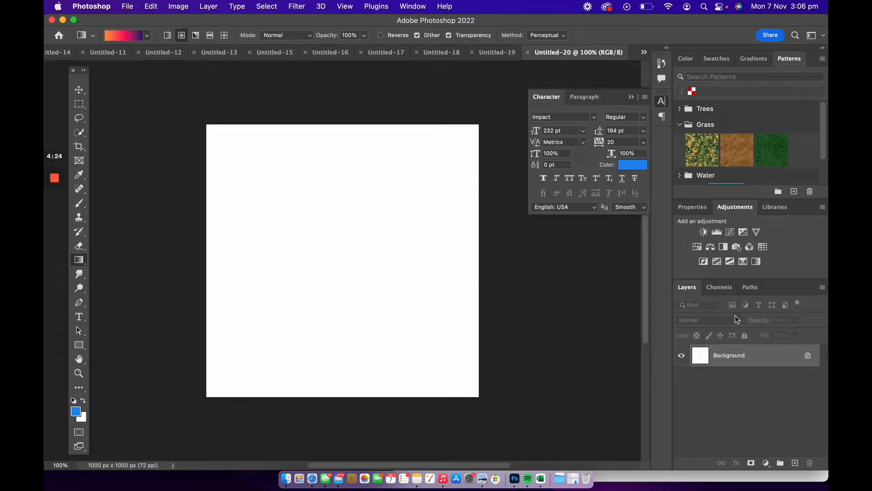
left_click(721, 286)
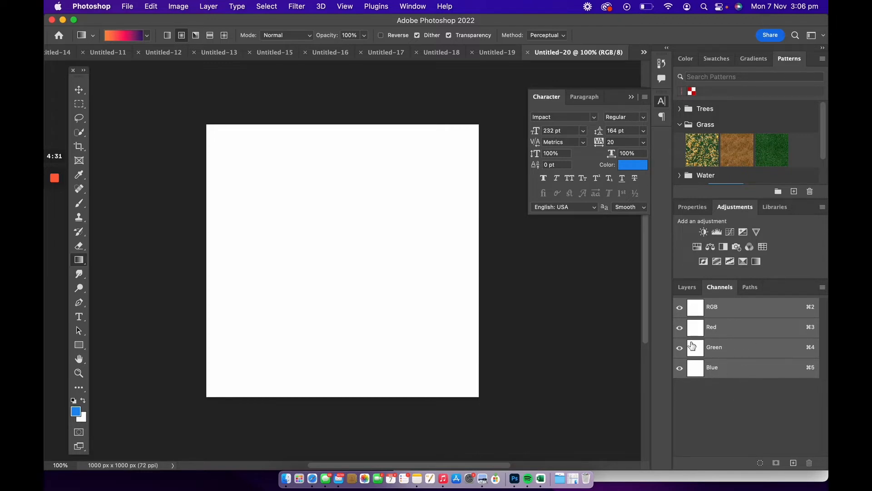
left_click(748, 289)
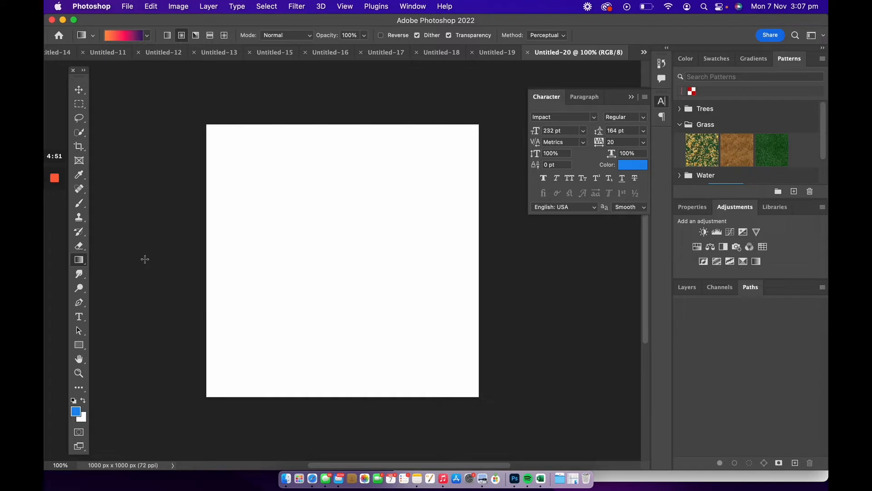
Bring taxi-238478.jpg from the Tutorial folder into the document as a placed image.
key("v")
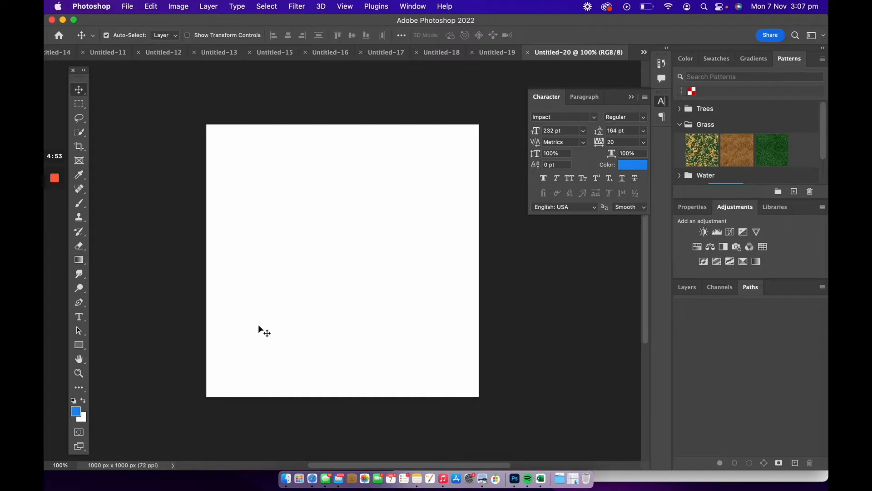
left_click(293, 471)
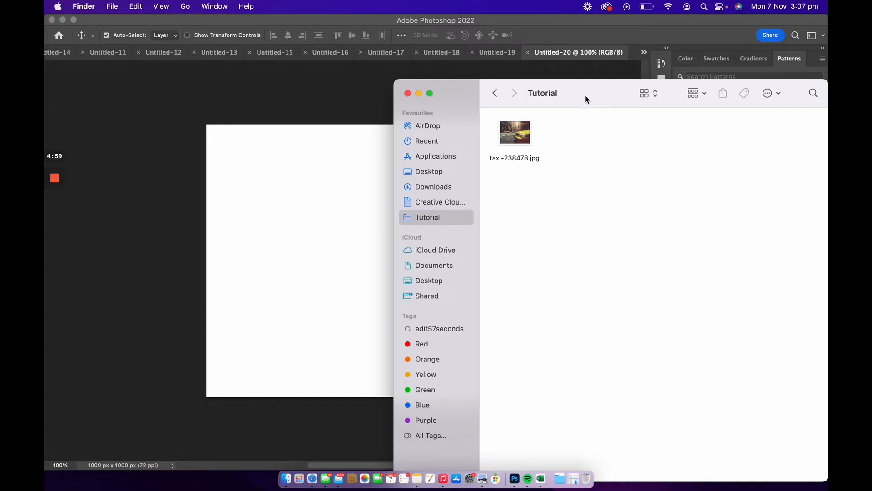
left_click_drag(457, 87, 458, 82)
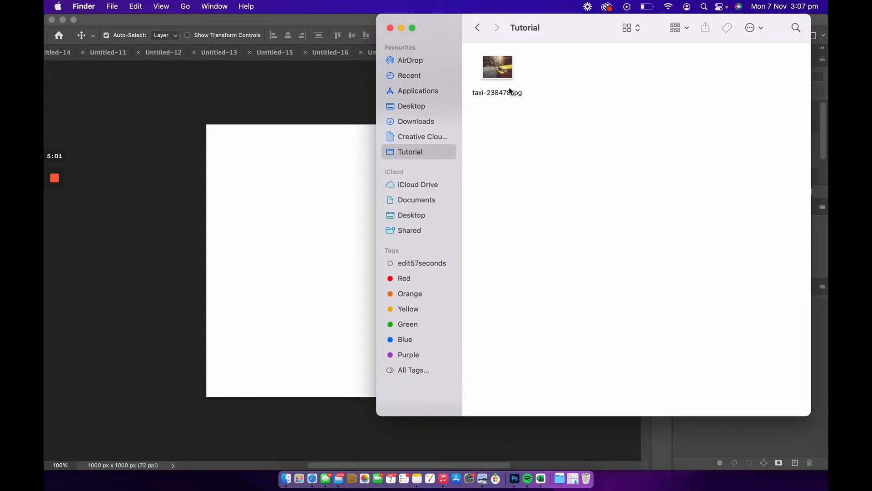
left_click_drag(504, 70, 341, 256)
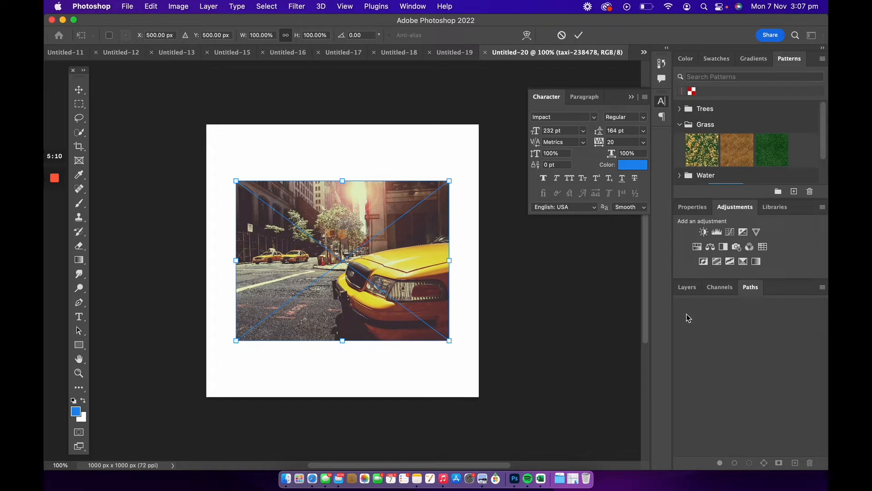
Scale the placed taxi image to about 172% so it covers the whole canvas, and commit the transform.
left_click(686, 290)
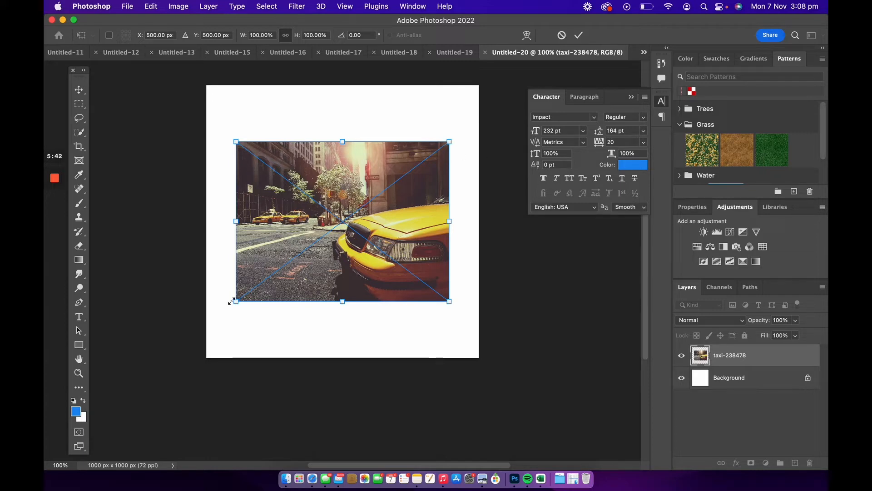
left_click_drag(233, 300, 154, 367)
left_click_drag(326, 292, 358, 247)
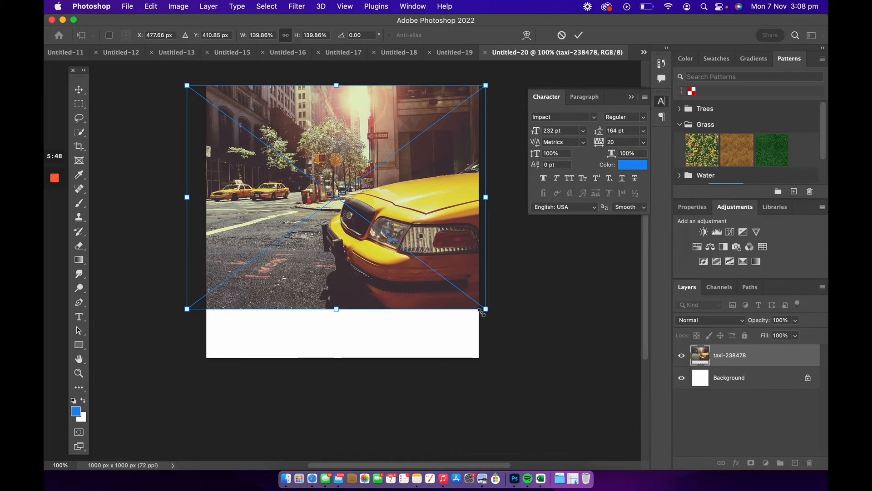
left_click_drag(482, 312, 525, 344)
left_click_drag(389, 306, 385, 307)
left_click_drag(513, 93, 537, 85)
left_click_drag(374, 137, 365, 148)
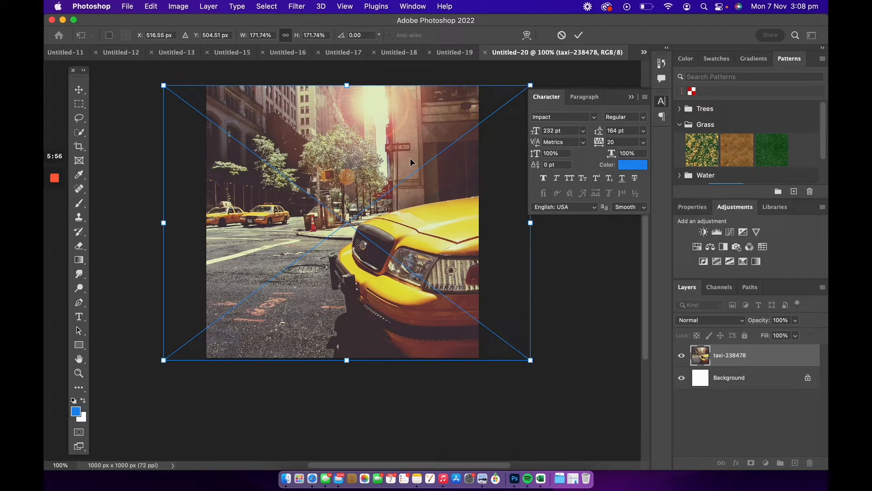
left_click(631, 97)
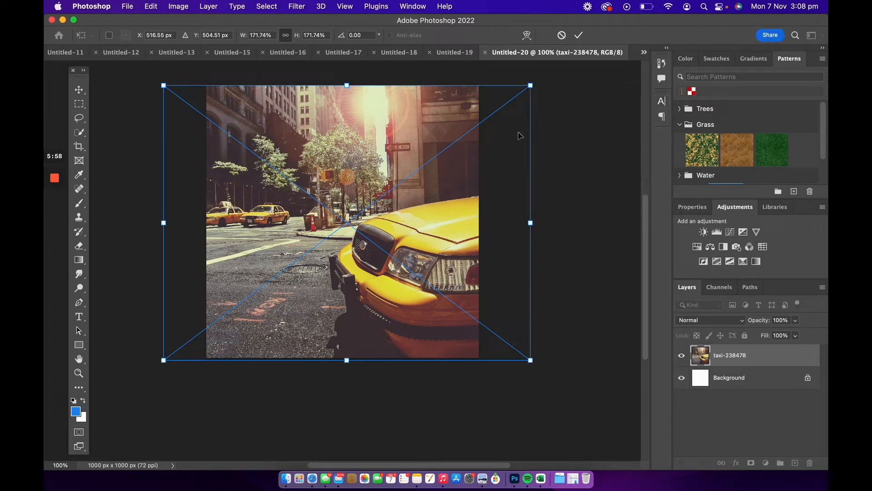
key("Return")
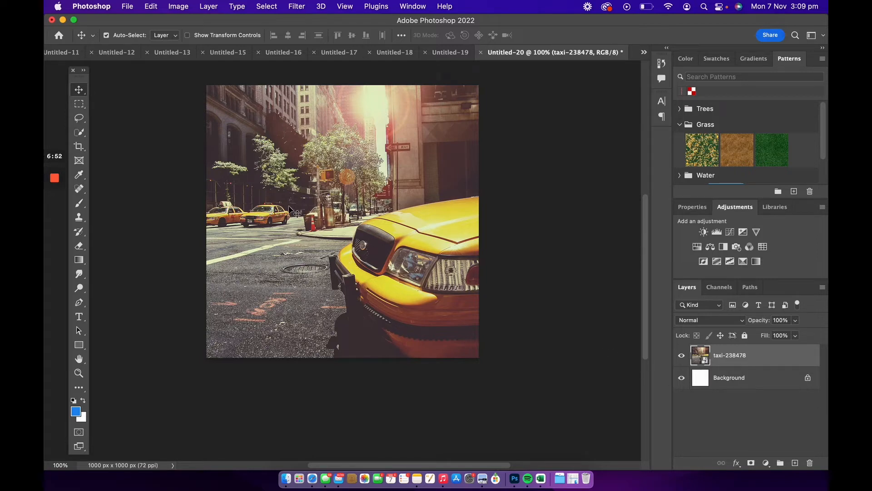
Shift the taxi image slightly to reposition it on the canvas.
mouse_move(304, 212)
left_mouse_down()
mouse_move(264, 222)
mouse_move(266, 213)
mouse_move(236, 208)
mouse_move(321, 286)
mouse_move(346, 211)
mouse_move(282, 230)
mouse_move(331, 224)
mouse_move(314, 215)
left_mouse_up()
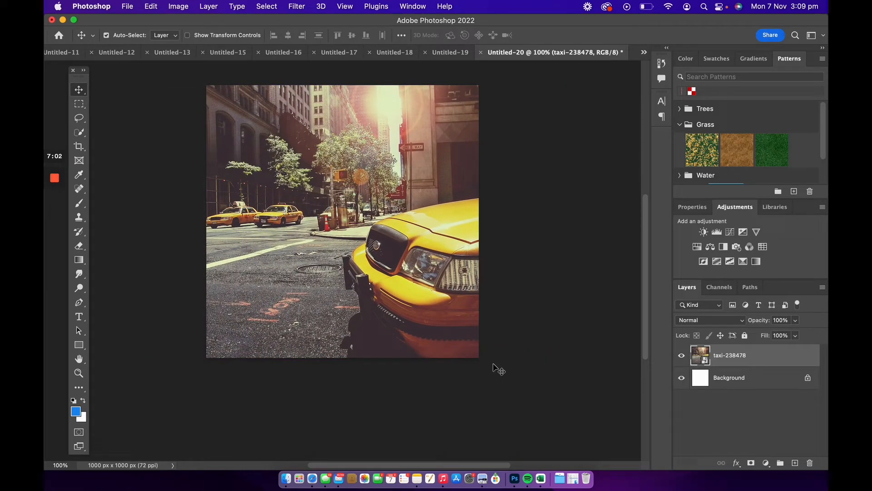
Copy an elliptical selection of the taxi photo onto a new layer and hide the original photo layer.
left_click(79, 108)
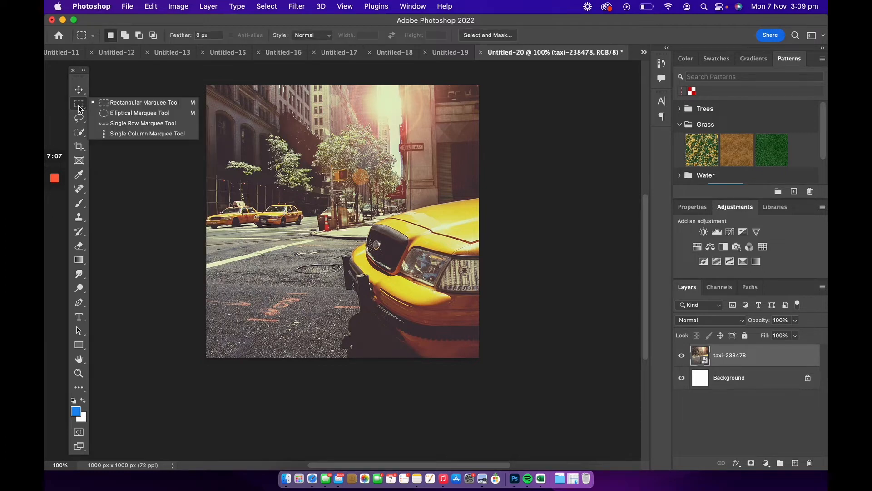
left_click(116, 114)
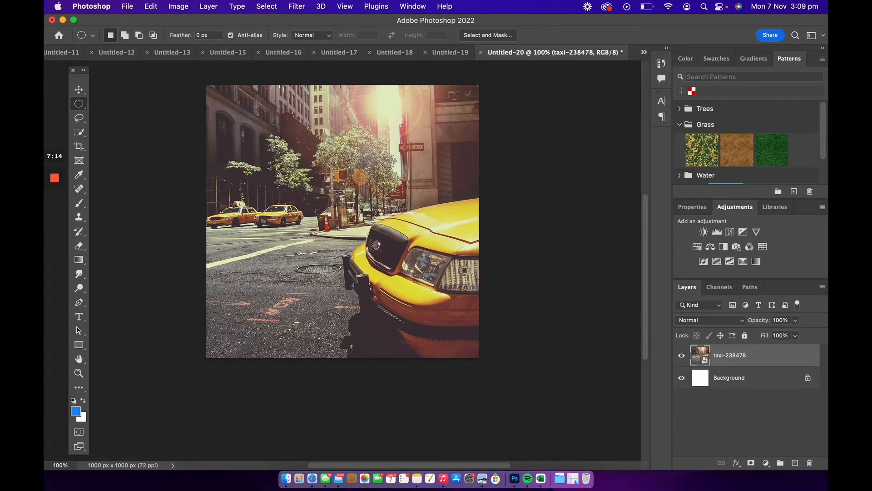
left_click_drag(271, 147, 437, 321)
key("super+j")
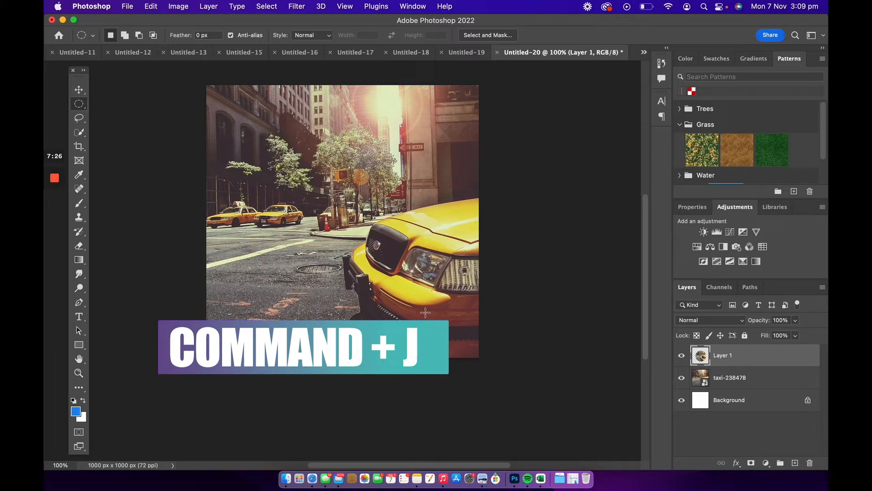
left_click(681, 379)
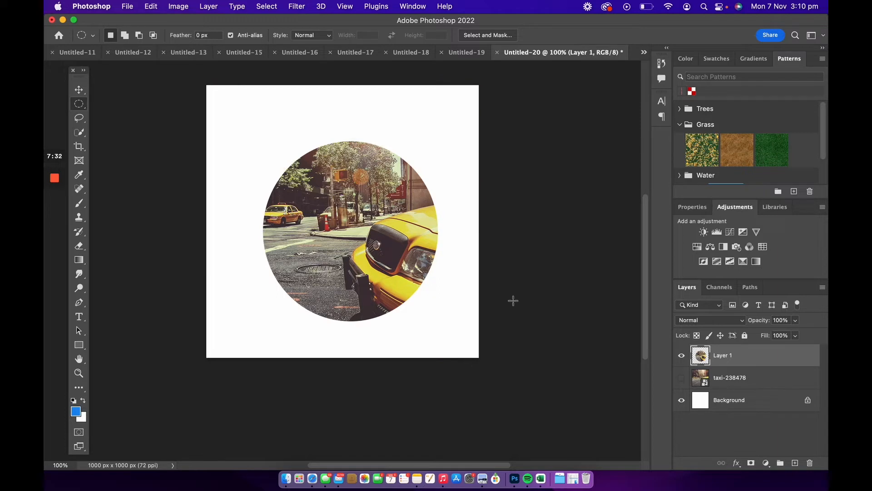
Move the circular copy slightly up and left, and show the taxi photo layer again.
key("v")
mouse_move(377, 287)
left_mouse_down()
mouse_move(368, 229)
mouse_move(390, 272)
mouse_move(360, 280)
mouse_move(369, 277)
left_mouse_up()
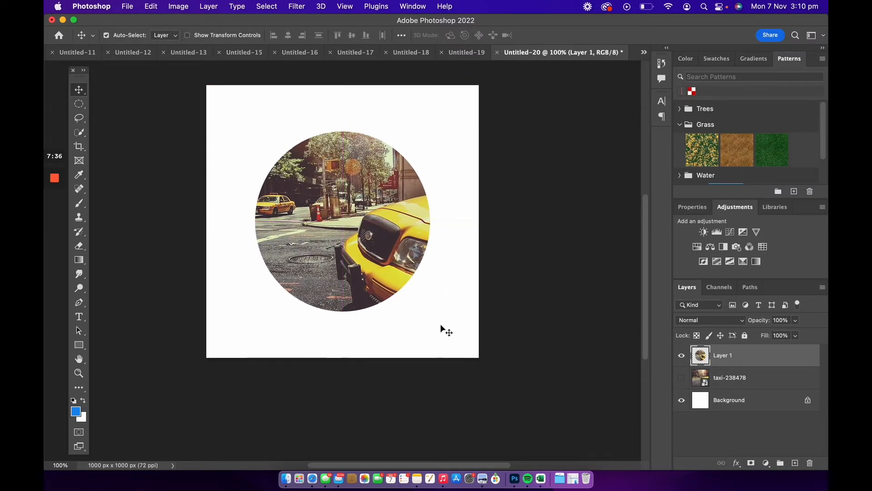
left_click(682, 378)
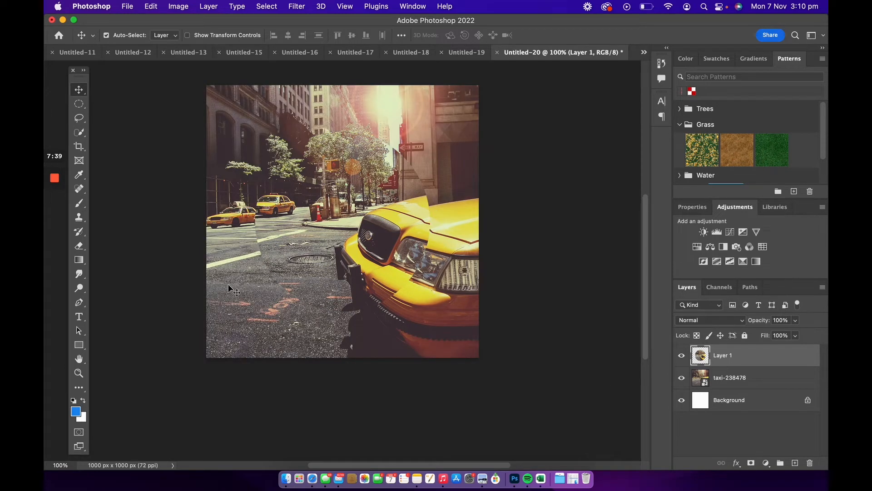
Lasso a freeform area of the taxi photo, copy it to a new layer, and shift that copy slightly.
left_click(80, 118)
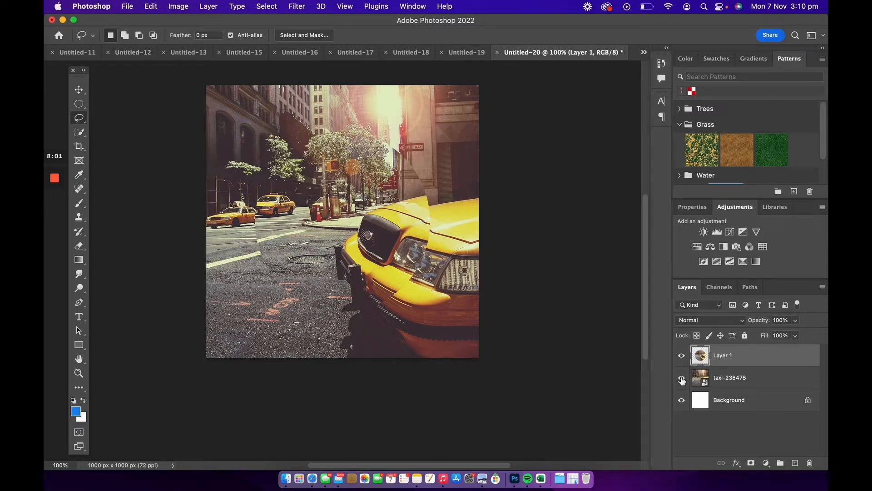
left_click(707, 379)
left_click(681, 356)
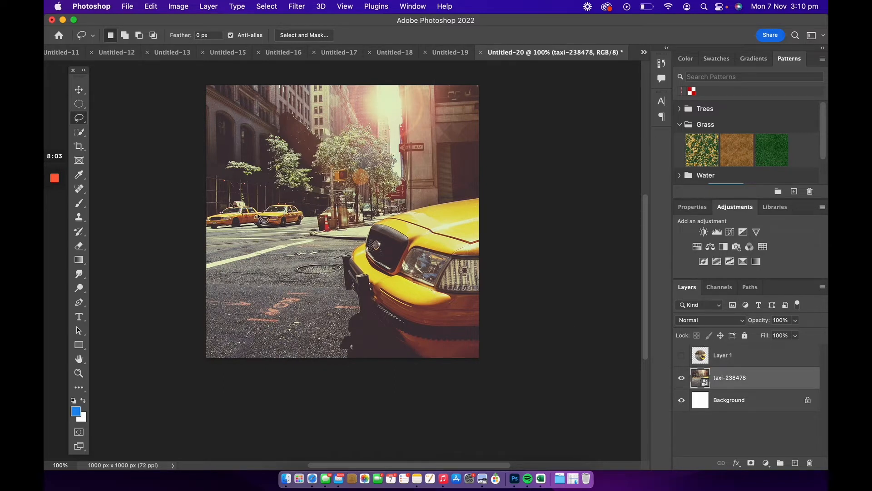
mouse_move(250, 214)
left_mouse_down()
mouse_move(302, 177)
mouse_move(304, 147)
mouse_move(420, 149)
mouse_move(407, 194)
mouse_move(439, 268)
mouse_move(408, 287)
mouse_move(286, 283)
mouse_move(259, 251)
mouse_move(272, 227)
left_mouse_up()
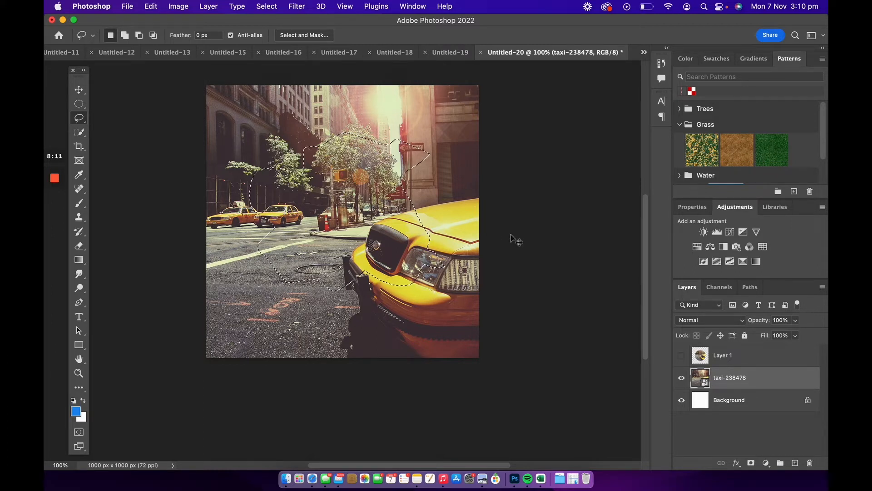
key("super+j")
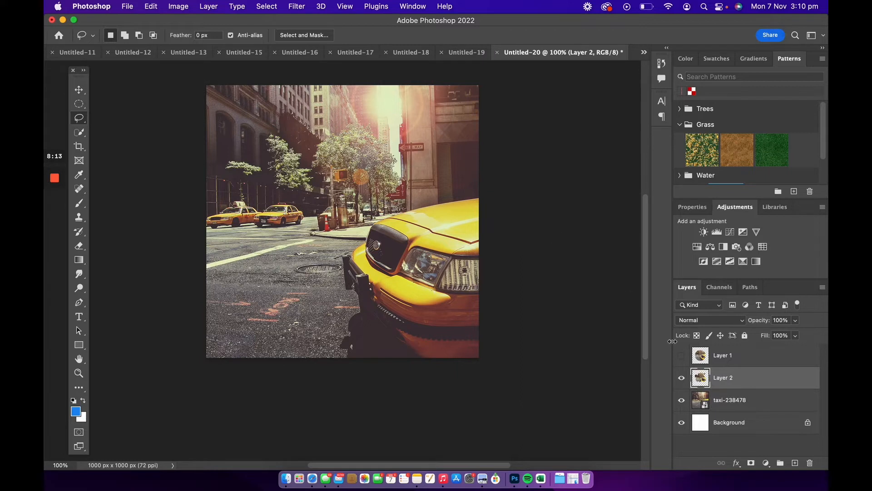
left_click(682, 400)
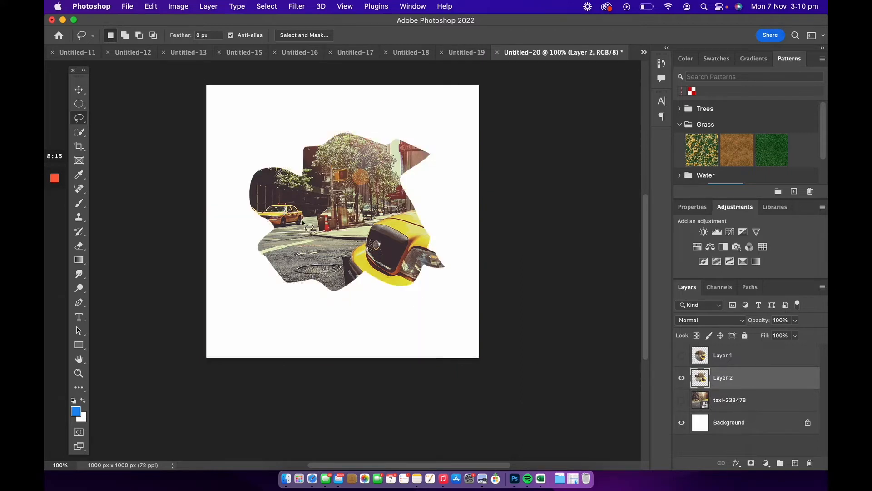
key("v")
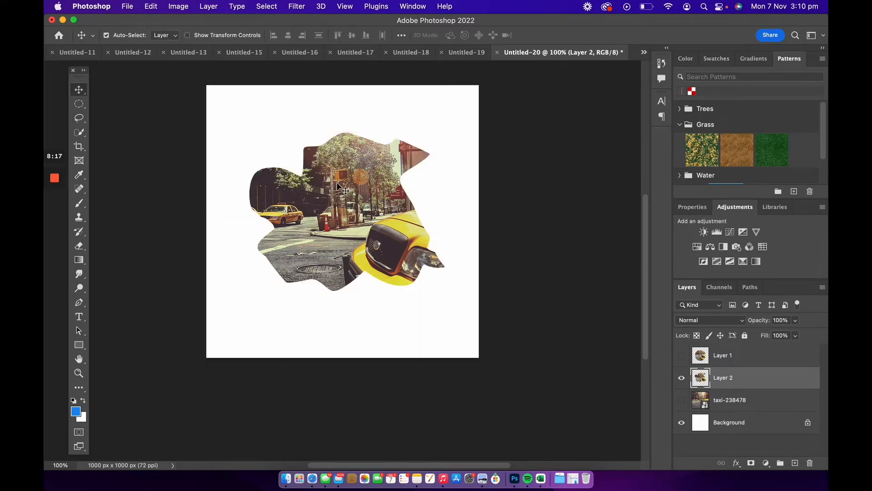
left_click_drag(340, 187, 318, 218)
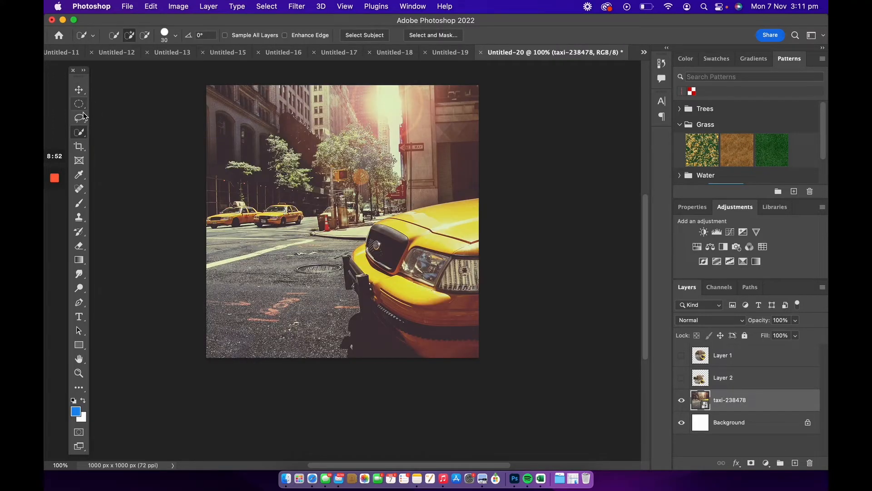
Select the foreground yellow taxi with the Quick Selection tool, copy it to a new layer, and hide the photo layer.
right_click(81, 132)
left_click(115, 140)
left_click(130, 36)
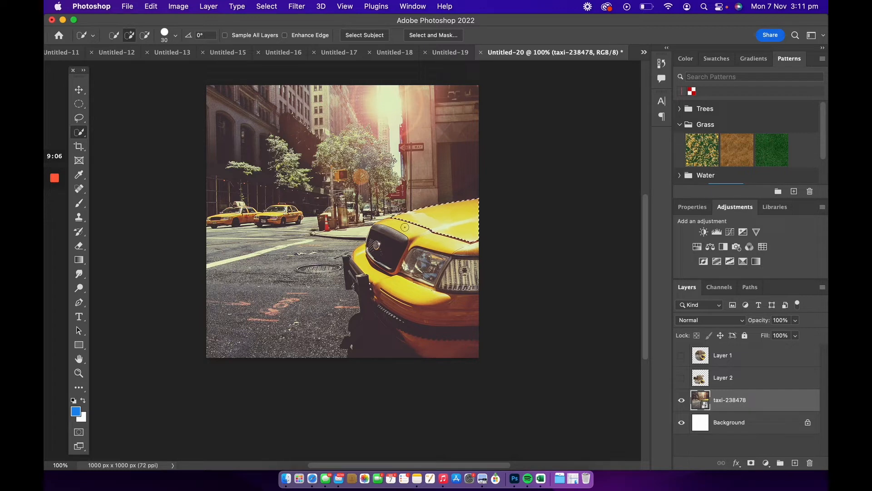
mouse_move(416, 233)
left_mouse_down()
mouse_move(437, 244)
mouse_move(393, 259)
mouse_move(430, 274)
mouse_move(367, 263)
mouse_move(445, 300)
mouse_move(412, 285)
mouse_move(462, 305)
left_mouse_up()
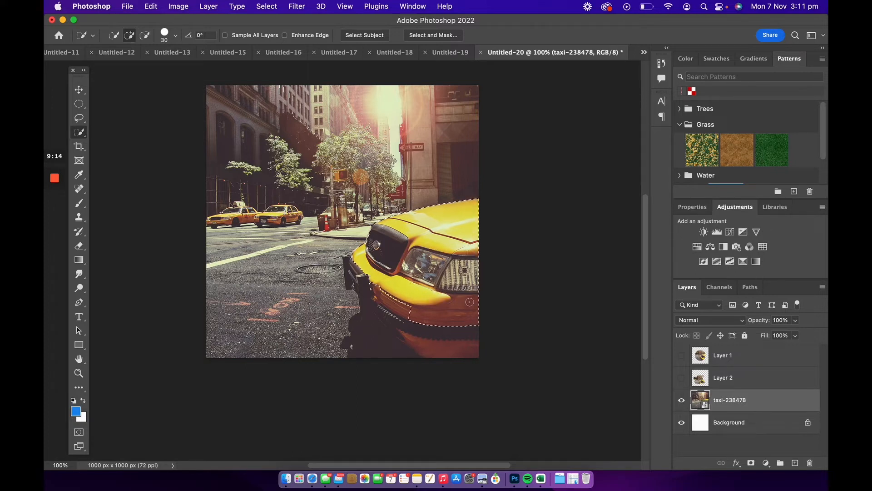
mouse_move(365, 293)
left_mouse_down()
mouse_move(357, 272)
mouse_move(345, 345)
mouse_move(418, 354)
left_mouse_up()
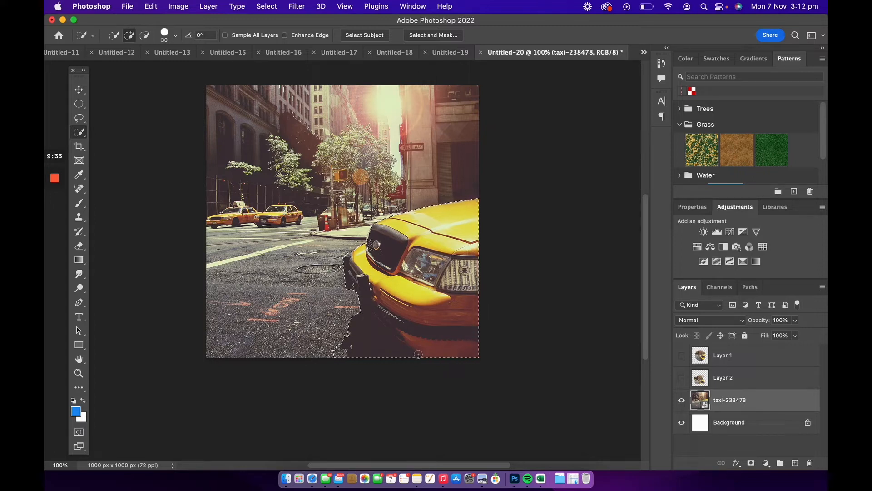
key("ctrl+j")
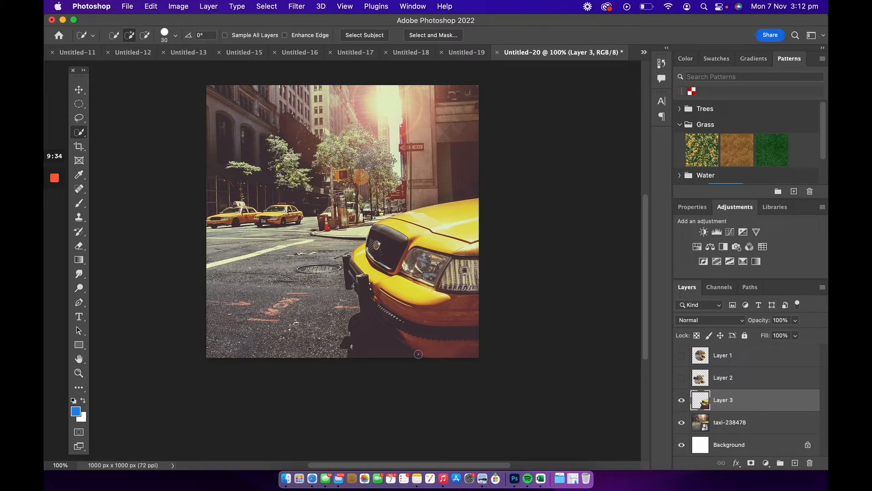
left_click(682, 422)
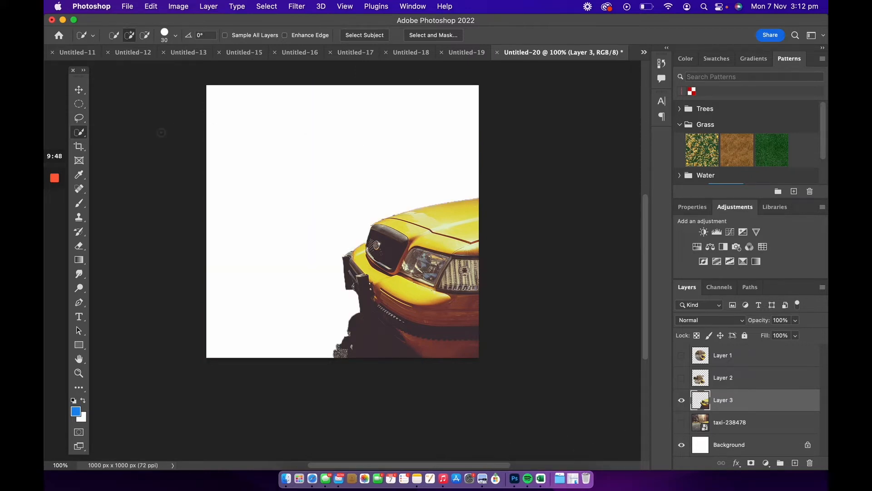
Crop the document to a narrower area around the taxi, and undo the crop.
left_click(78, 148)
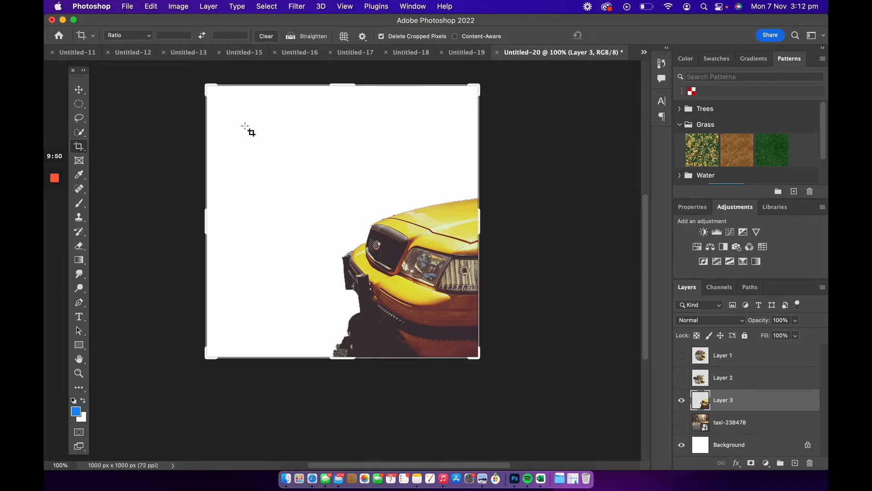
left_click_drag(204, 83, 260, 108)
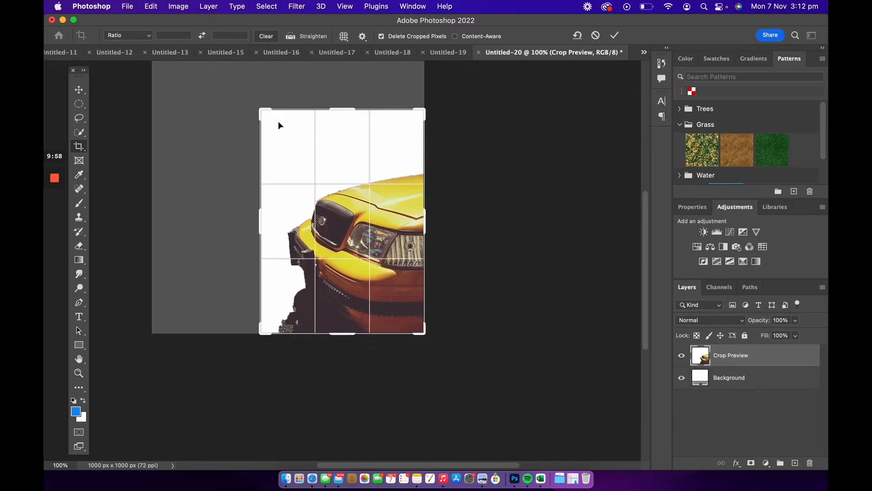
key("Return")
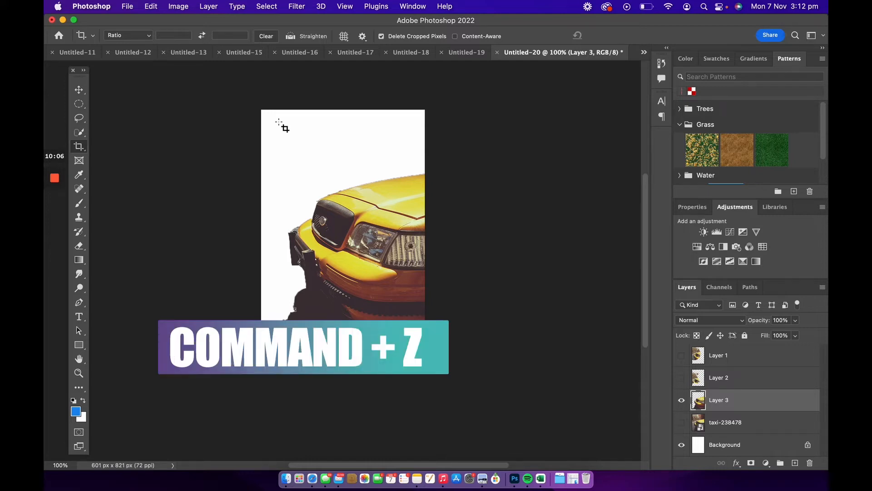
key("super+z")
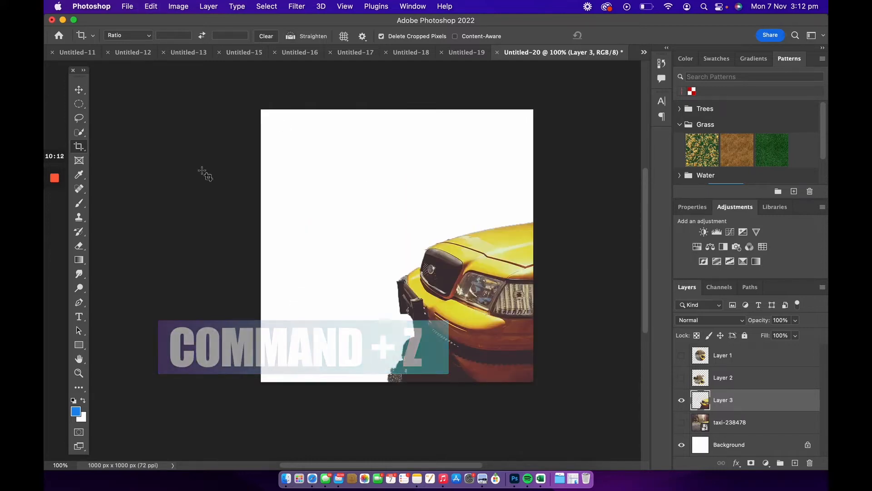
Sample the taxi's dark red body colour as the foreground colour with the Eyedropper.
left_click(79, 175)
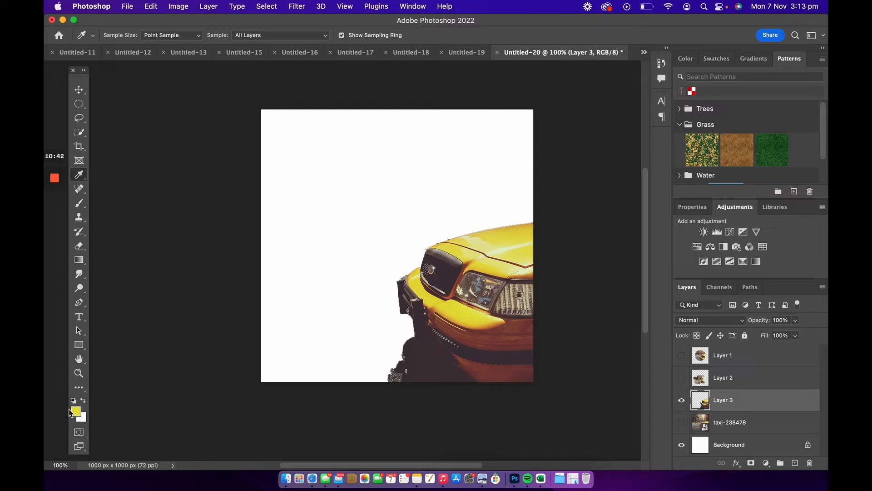
left_click(503, 336)
Make the taxi photo layer visible and active, and rasterize the smart object for spot healing.
left_click(79, 189)
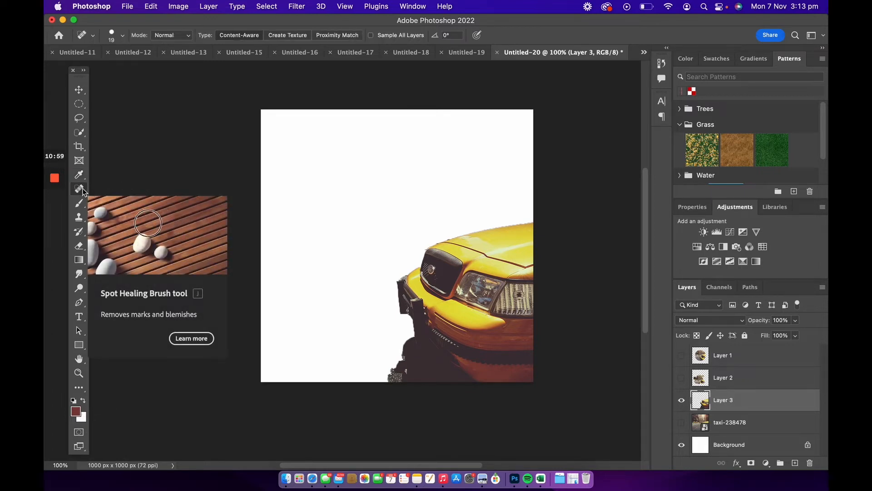
left_click(681, 422)
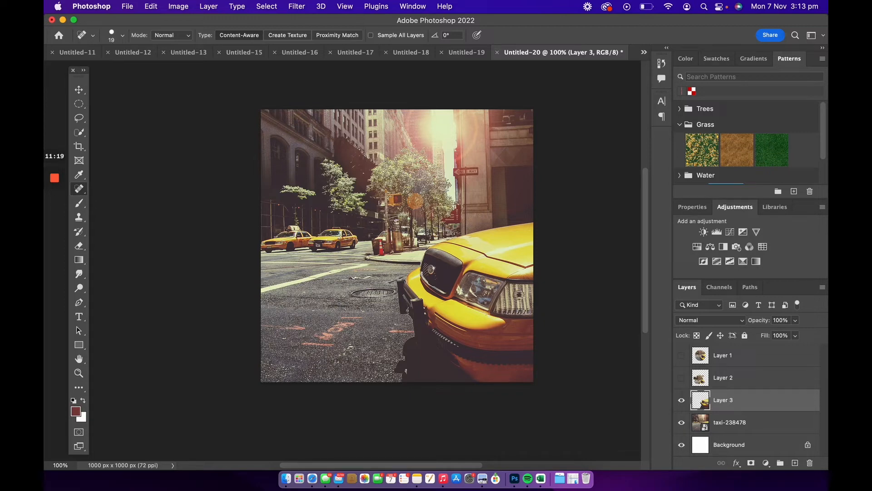
left_click(682, 422)
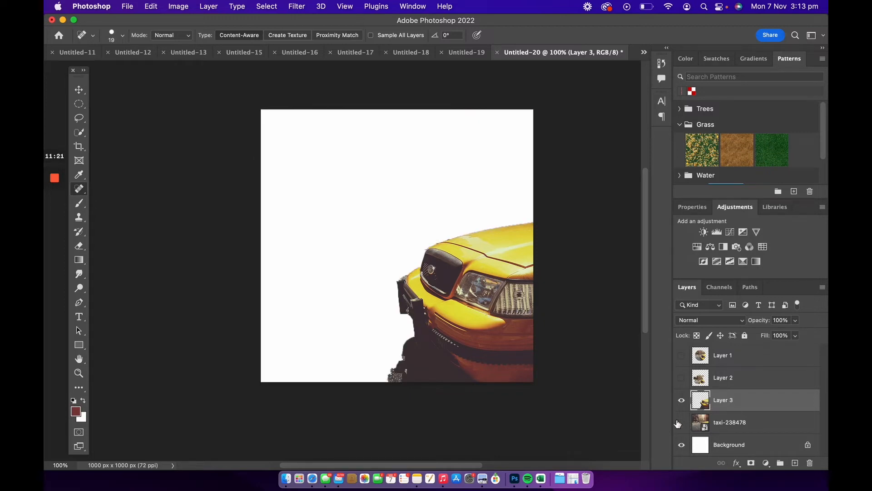
left_click(681, 422)
left_click(717, 425)
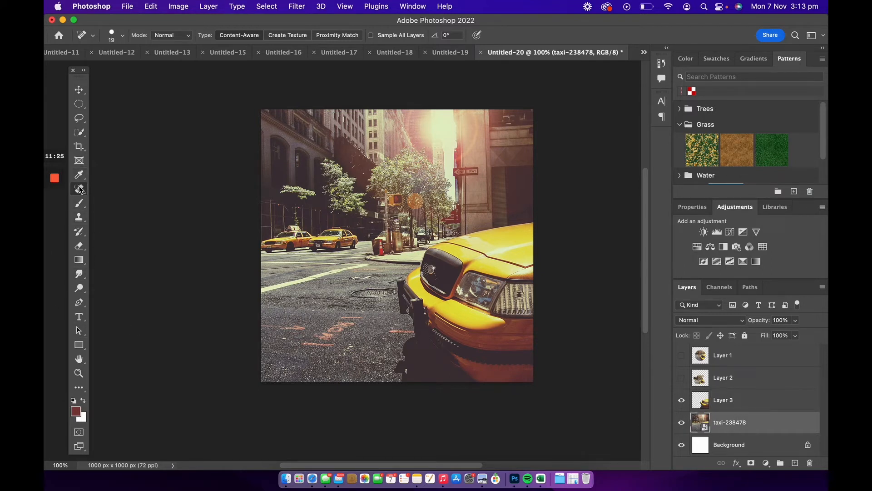
left_click(369, 330)
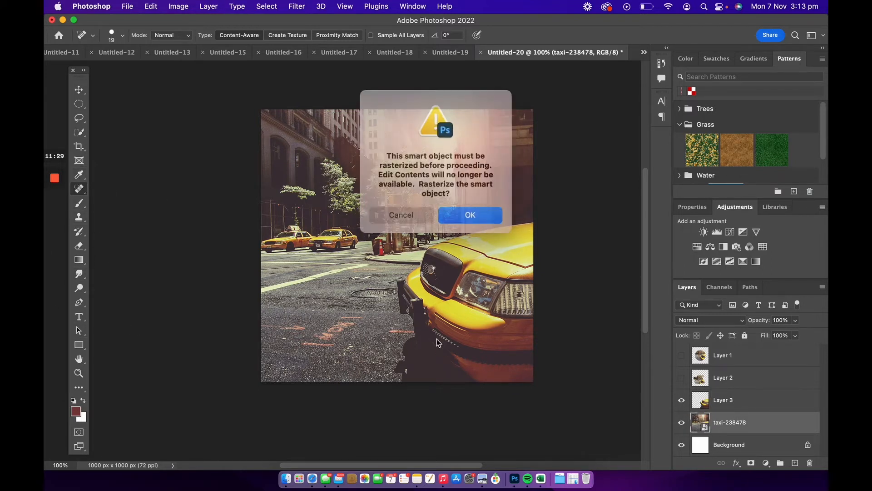
left_click(470, 214)
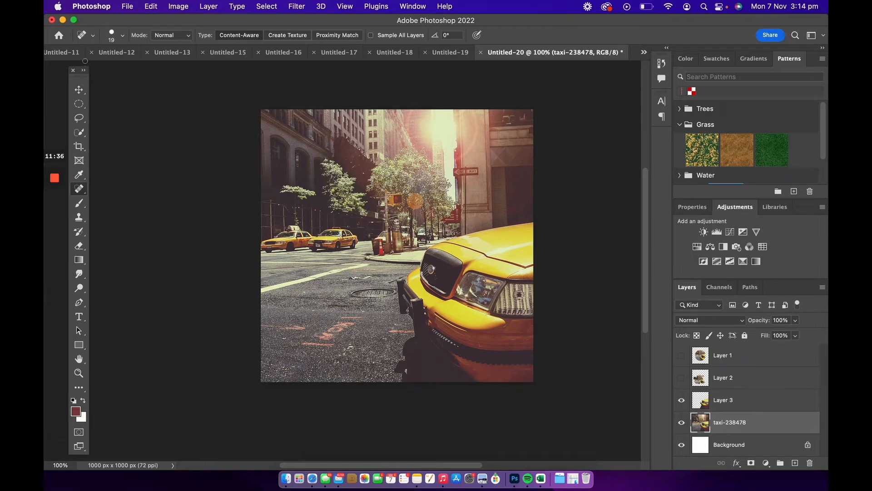
Set the Spot Healing Brush size to 48 and heal the dark shadow patches near the photo's bottom edge.
left_click(122, 35)
left_click_drag(72, 65, 85, 65)
left_click(211, 26)
left_click_drag(285, 309, 312, 309)
left_click_drag(350, 352, 387, 372)
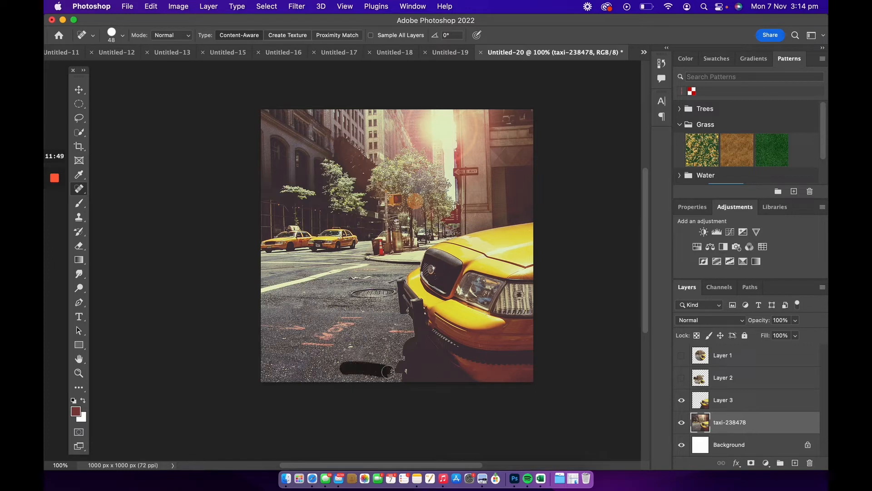
left_click_drag(335, 358, 380, 363)
left_click_drag(310, 369, 346, 363)
left_click_drag(316, 357, 363, 354)
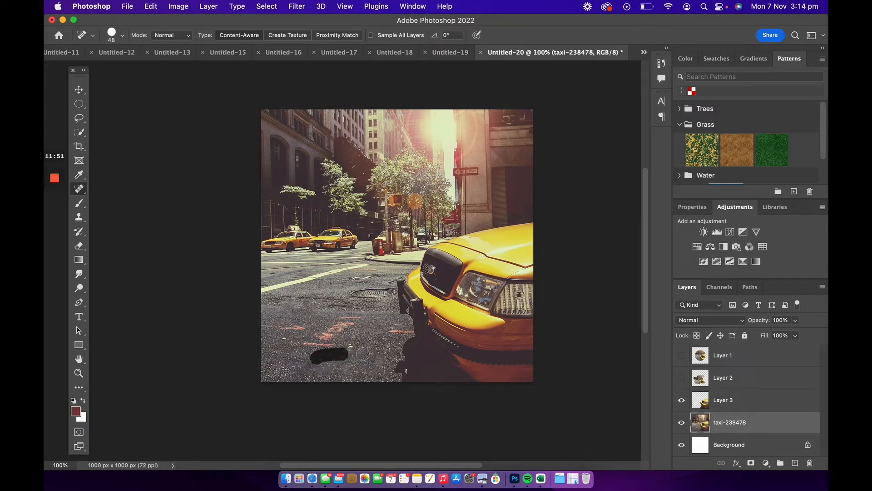
Select the Brush tool and add a new empty layer above the taxi photo.
left_click(80, 205)
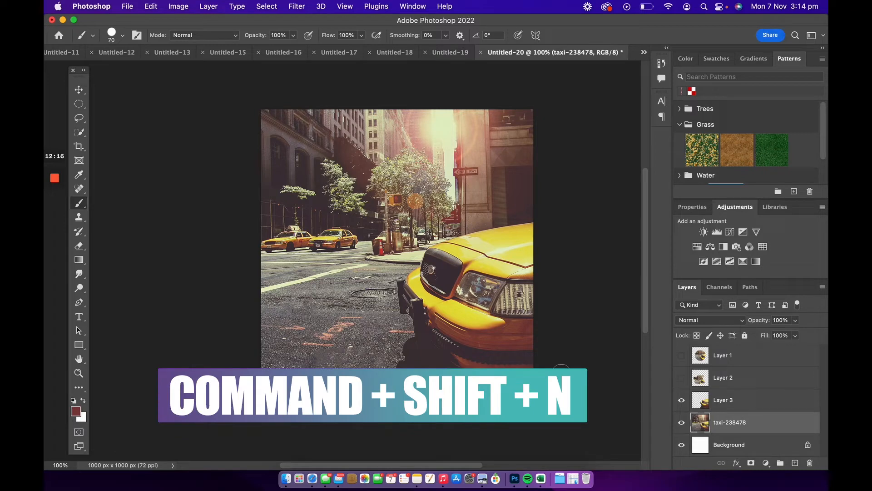
key("super+shift+n")
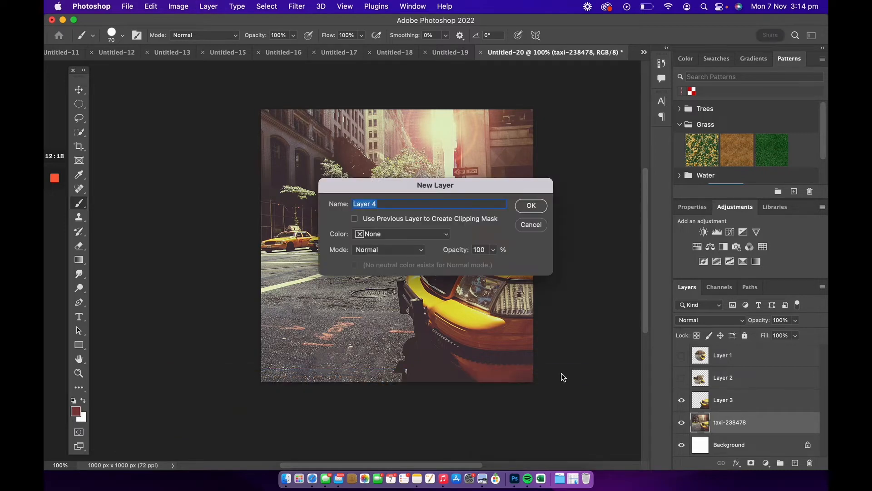
key("Return")
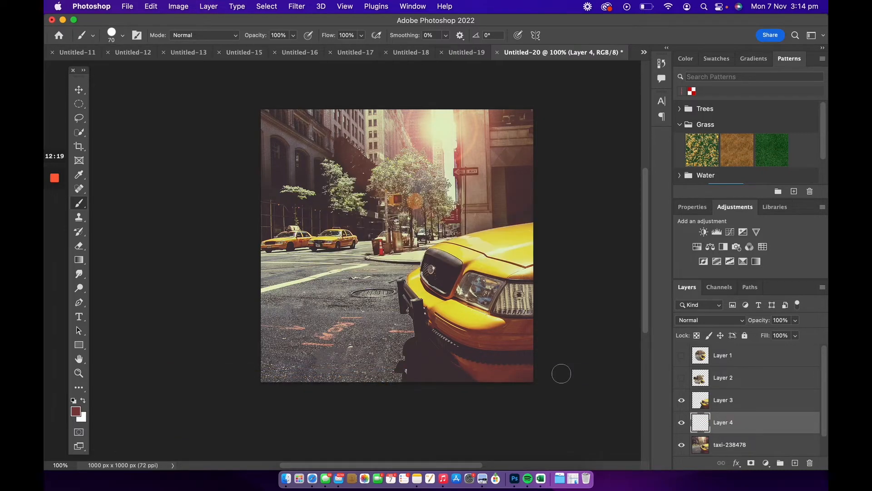
Add another empty layer and set a Hard Round Pressure Opacity brush at 87 px size and 39% hardness.
left_click(795, 463)
scroll(759, 398, "down", 2)
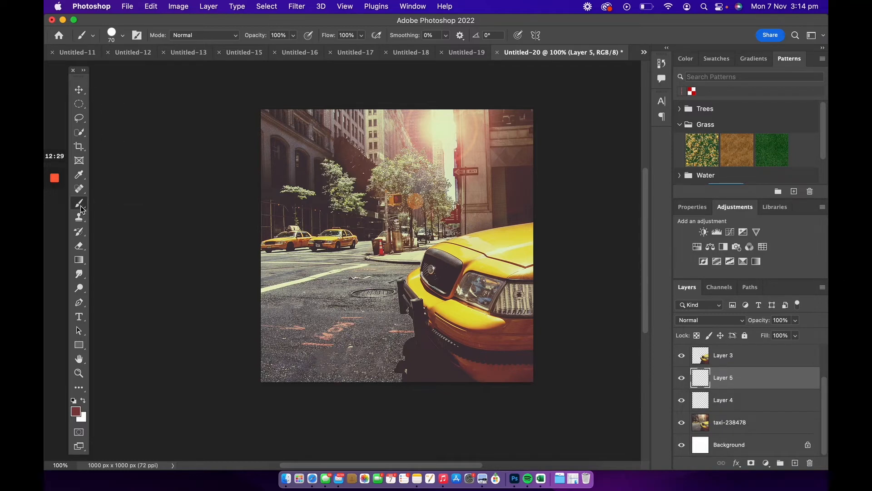
left_click(121, 36)
left_click_drag(129, 70, 128, 70)
scroll(139, 195, "down", 2)
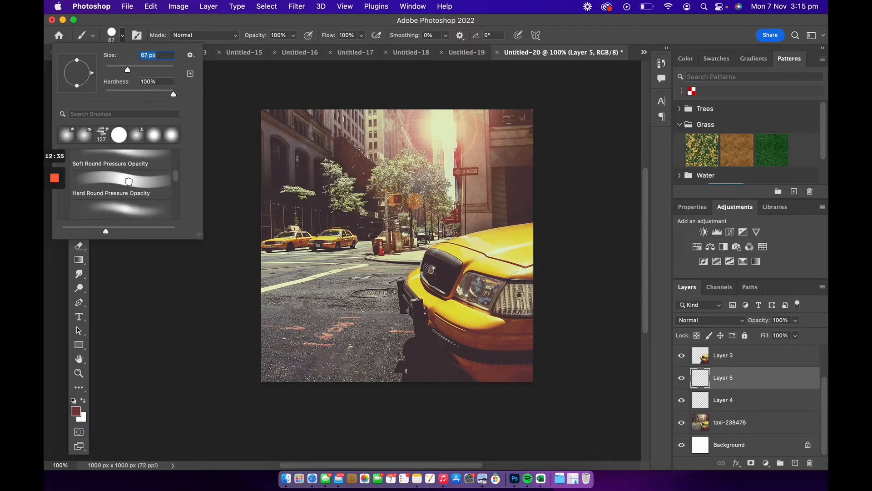
left_click(128, 183)
left_click_drag(166, 95, 132, 96)
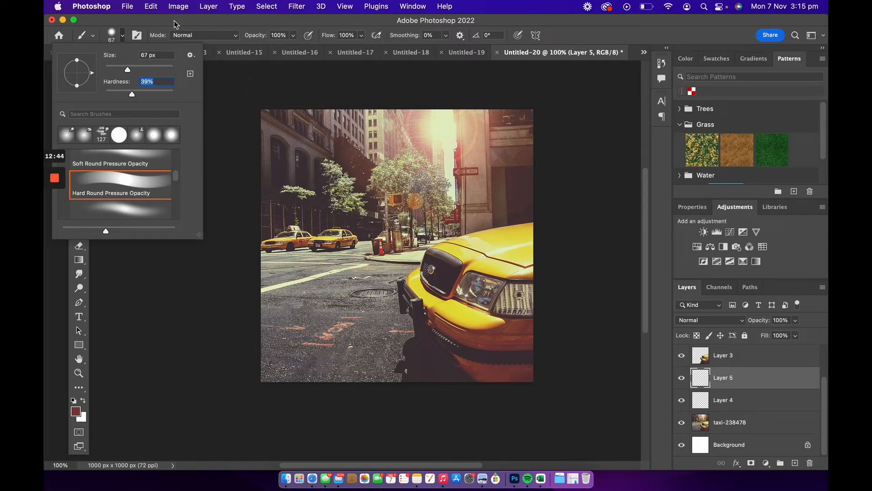
left_click(609, 335)
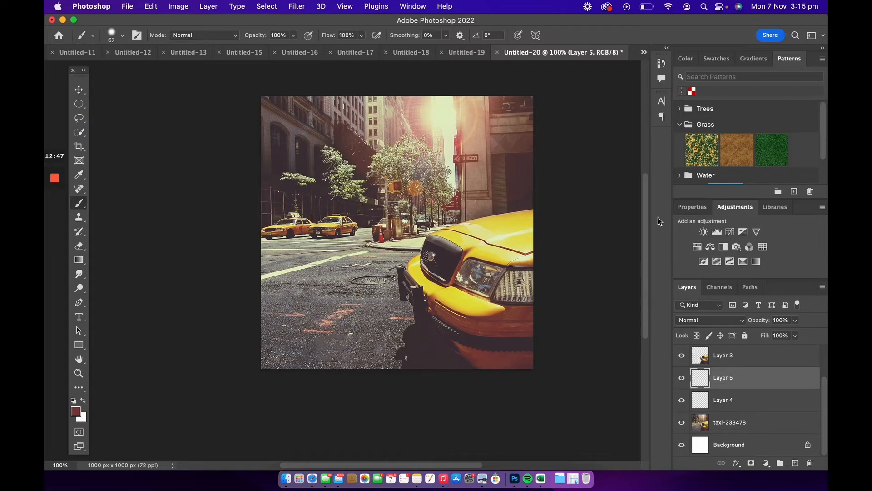
Set the foreground colour to blue 4c50f8.
left_click(76, 412)
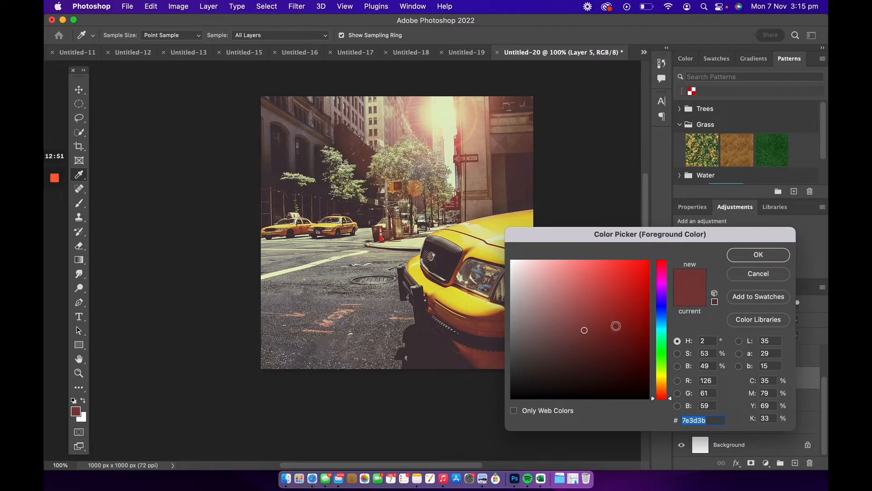
left_click_drag(667, 401, 665, 307)
left_click_drag(611, 278, 607, 262)
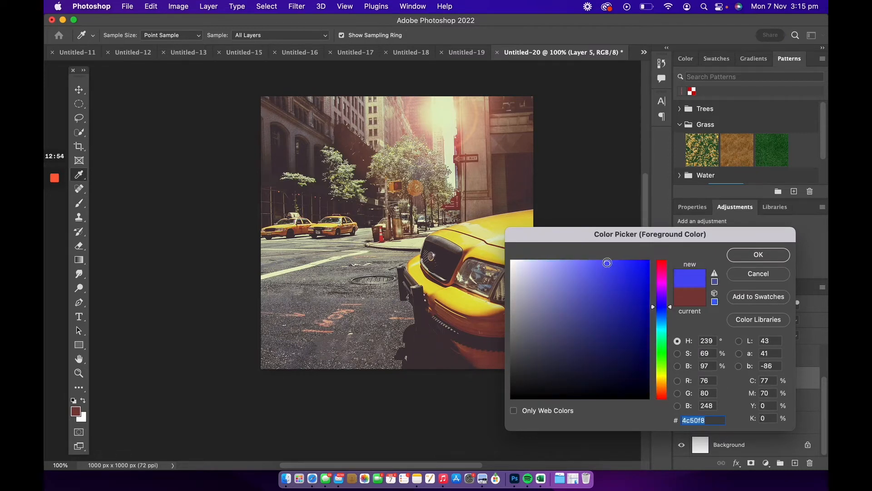
left_click(766, 256)
Paint thick blue brush strokes across the upper and left parts of the photo on the new layer.
key("b")
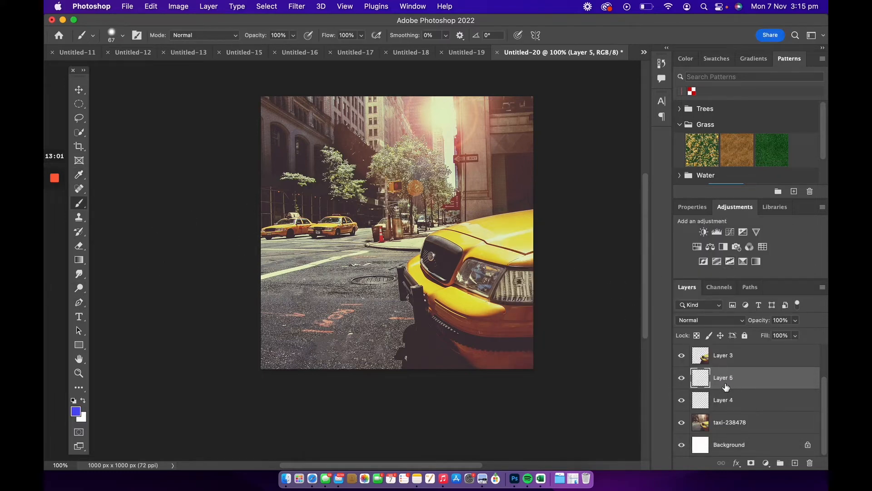
left_click_drag(292, 189, 303, 181)
mouse_move(356, 170)
left_mouse_down()
mouse_move(298, 239)
mouse_move(434, 169)
left_mouse_up()
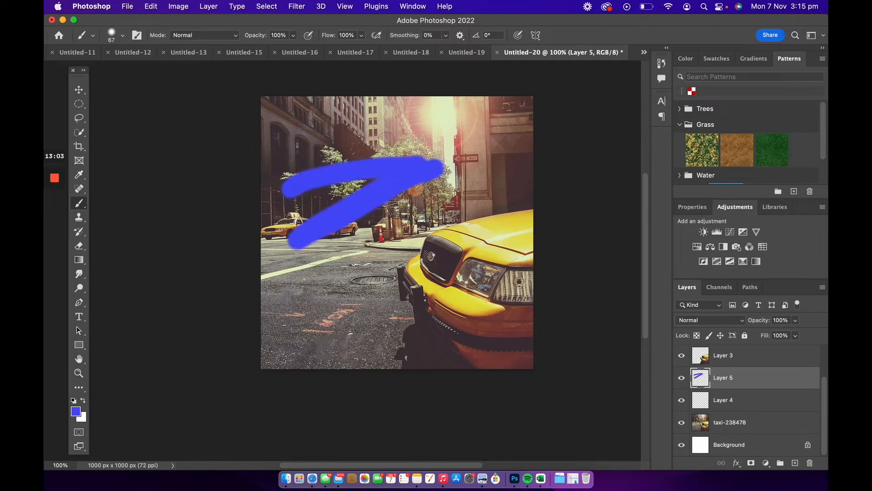
left_click_drag(368, 134, 253, 158)
left_click_drag(400, 132, 241, 212)
left_click_drag(269, 301, 362, 233)
left_click_drag(323, 330, 386, 261)
left_click_drag(364, 352, 342, 232)
left_click_drag(335, 185, 509, 163)
left_click_drag(486, 132, 224, 121)
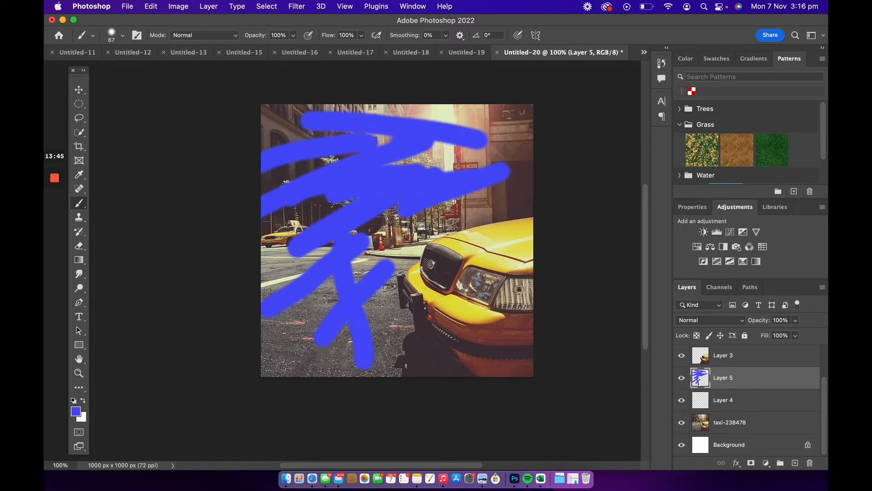
Hide the blue stroke layer and clone-stamp over a spot in the middle of the street on the taxi photo.
left_click(682, 378)
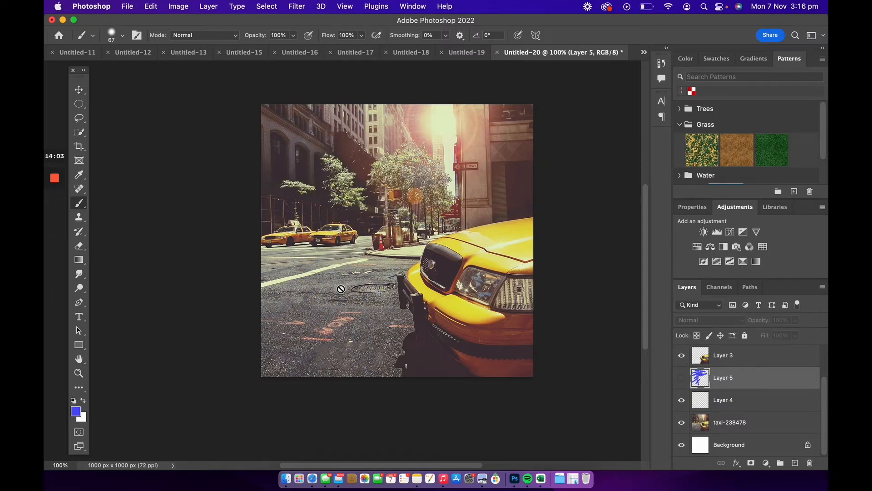
left_click(79, 218)
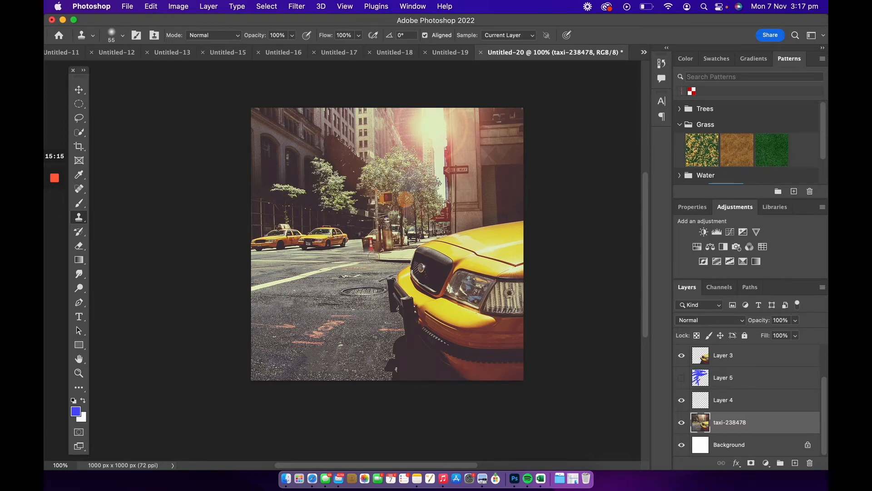
mouse_move(342, 260)
left_mouse_down()
mouse_move(393, 257)
mouse_move(358, 267)
mouse_move(390, 263)
mouse_move(361, 254)
mouse_move(398, 254)
mouse_move(382, 263)
mouse_move(394, 261)
mouse_move(411, 243)
mouse_move(383, 263)
mouse_move(407, 255)
left_mouse_up()
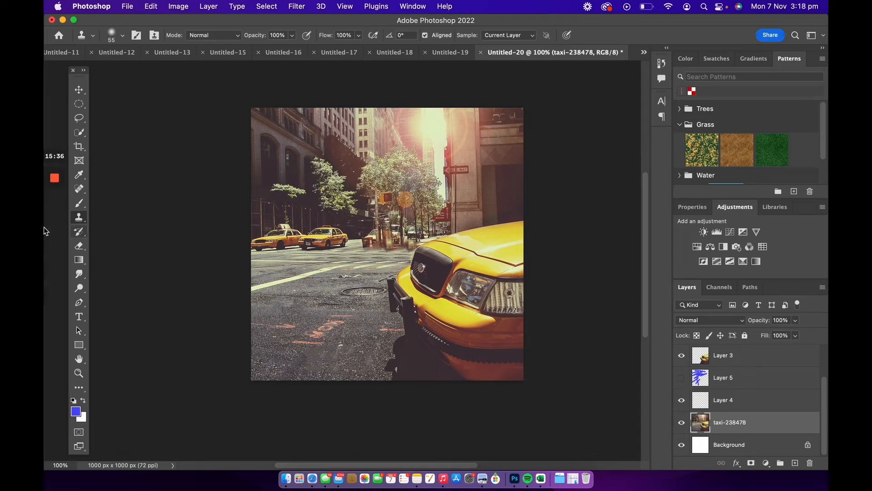
Hide the taxi photo and erase the leftover shadow remnants along the bottom of the cut-out taxi on Layer 3.
left_click(79, 246)
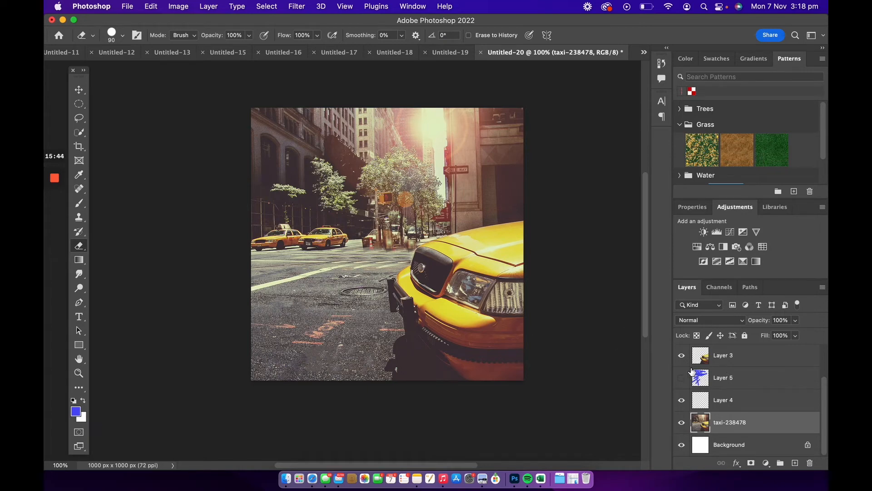
left_click(682, 422)
left_click(702, 360)
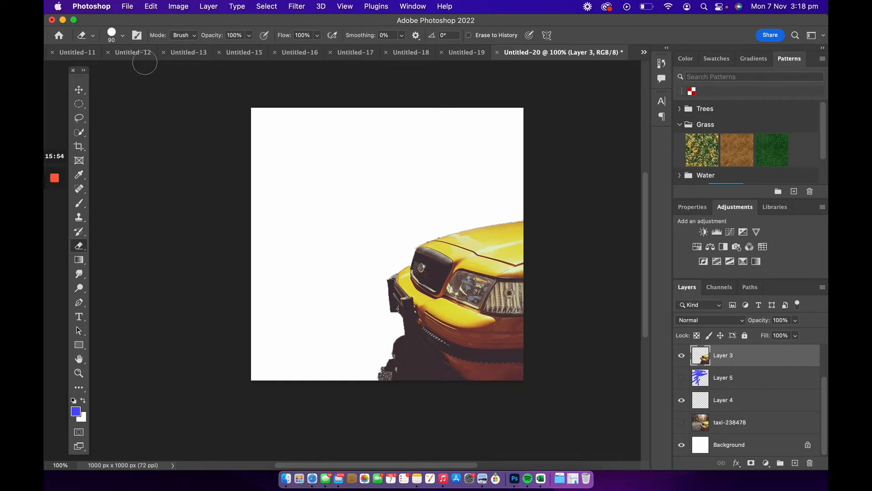
left_click(125, 35)
left_click(124, 36)
mouse_move(378, 323)
left_mouse_down()
mouse_move(409, 355)
mouse_move(459, 379)
left_mouse_up()
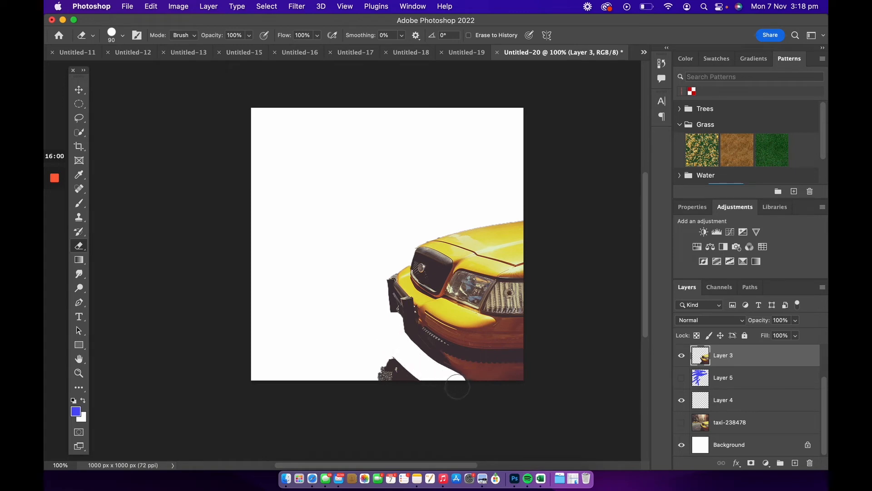
left_click_drag(396, 368, 411, 380)
Open the Gradient tool's editor and set the left colour stop to yellow-green deff44.
key("g")
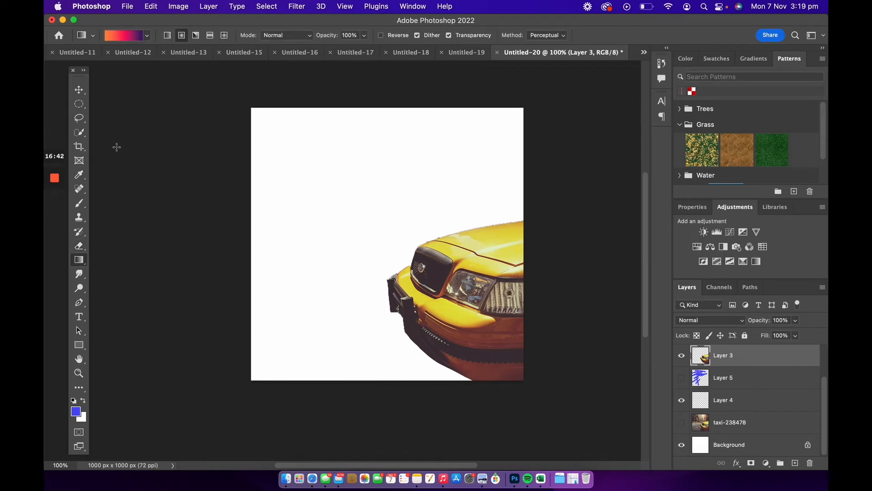
left_click(126, 35)
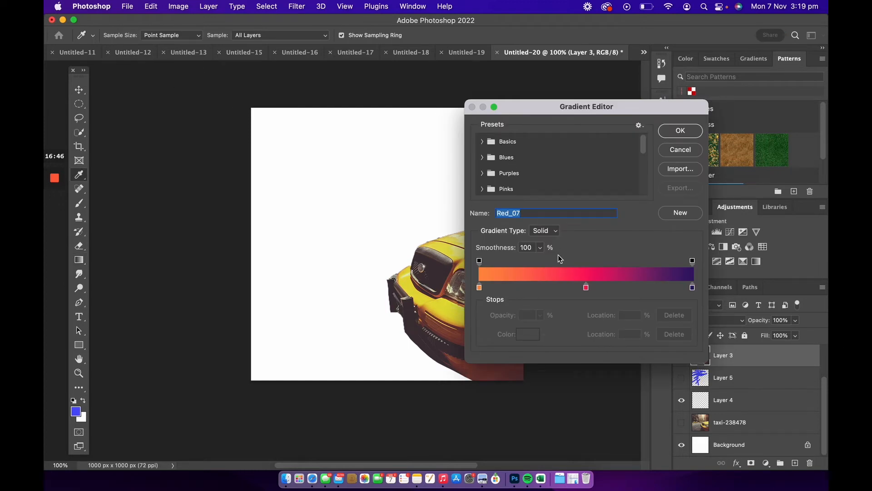
left_click(482, 157)
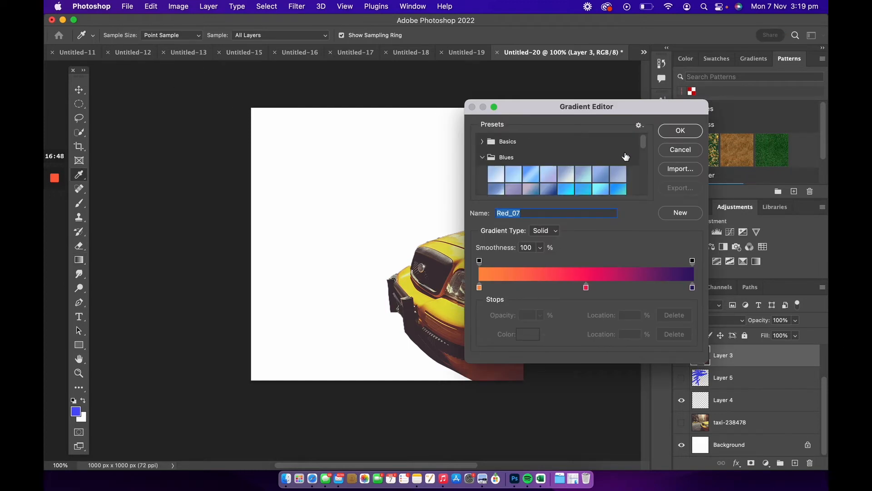
scroll(518, 141, "down", 5)
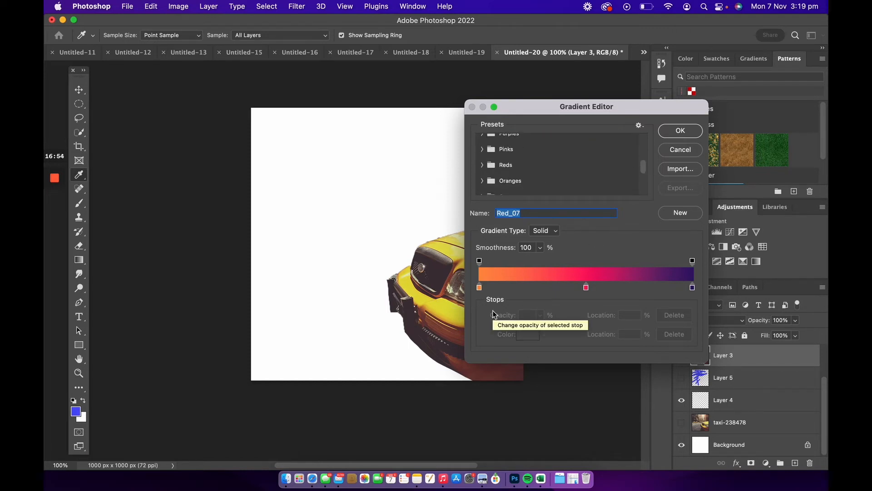
left_click(479, 287)
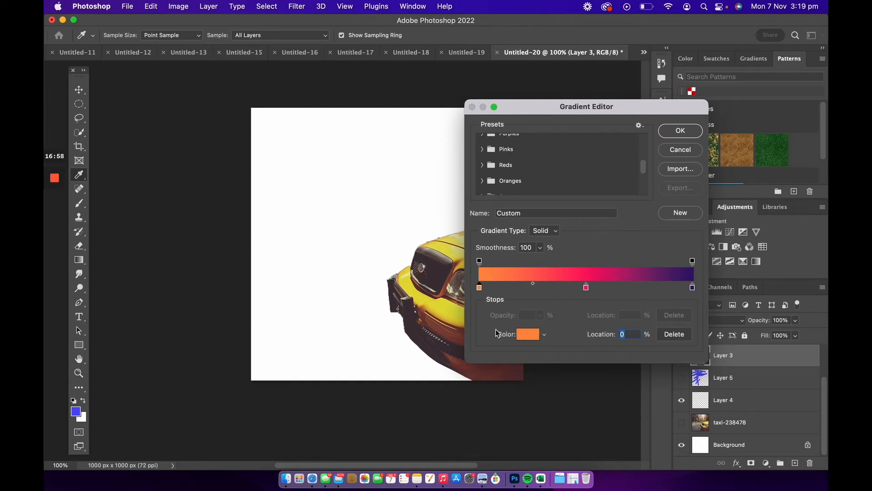
left_click(528, 334)
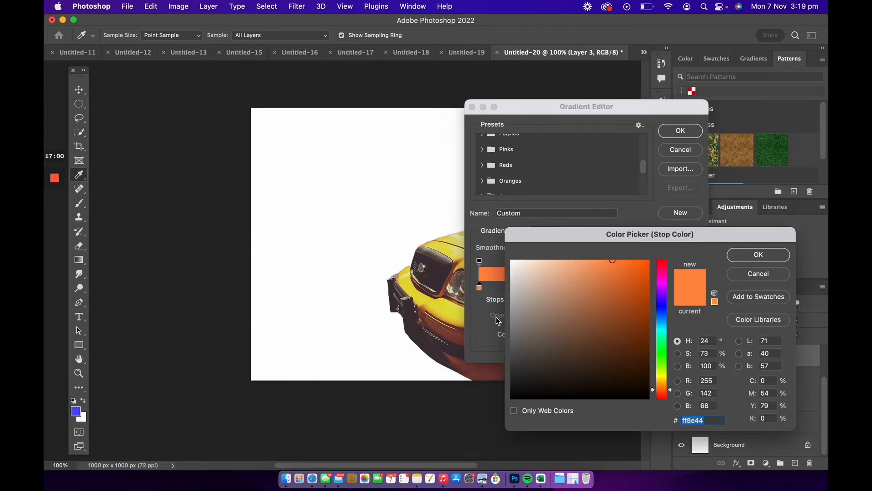
left_click_drag(666, 360, 663, 371)
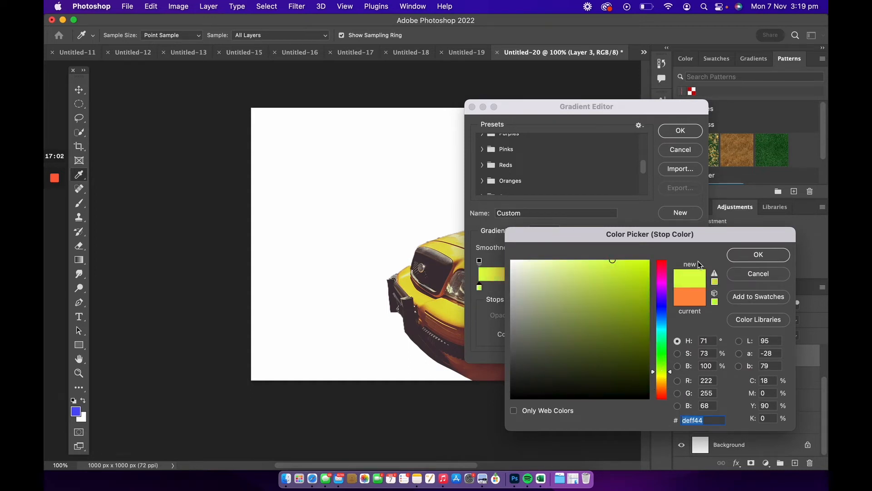
left_click(757, 258)
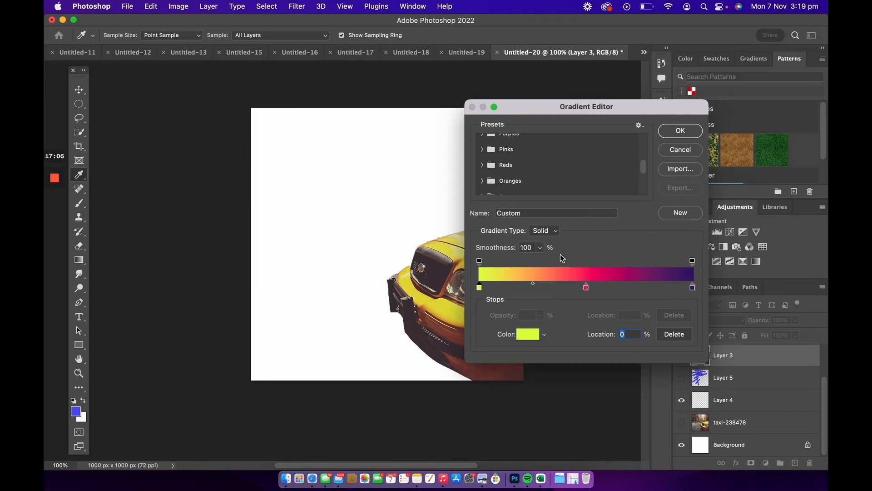
Move the pink stop to the right end, remove the purple stop, and confirm the gradient.
left_click_drag(589, 289, 692, 291)
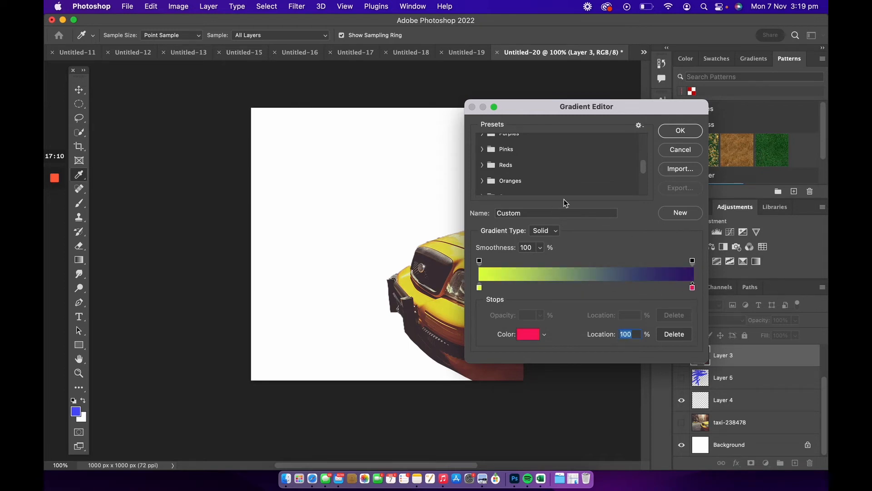
left_click_drag(694, 289, 659, 362)
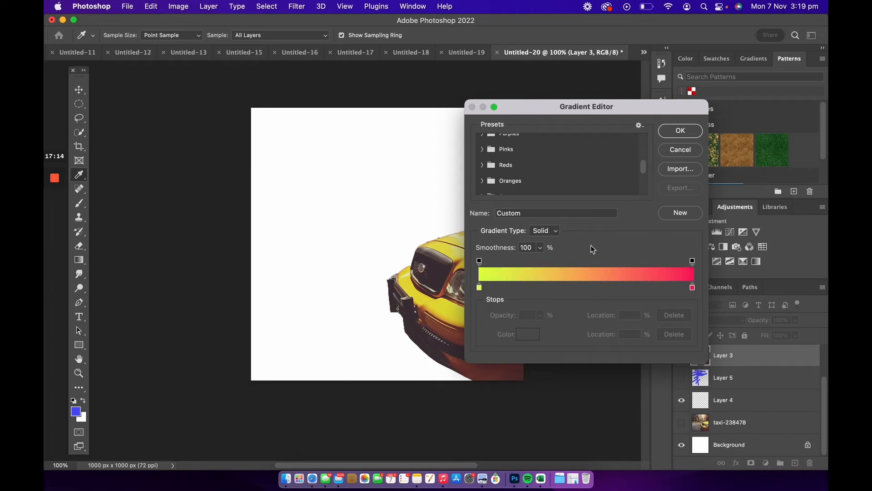
left_click(676, 132)
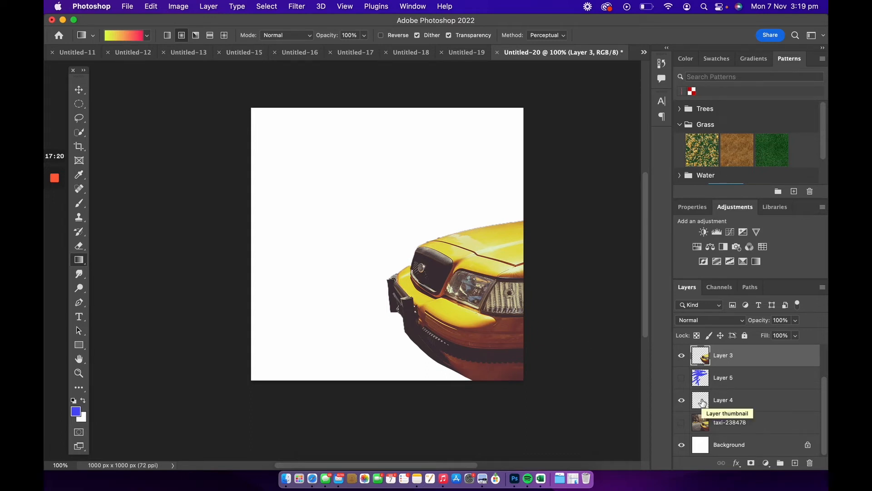
Add a new top layer and fill it with a linear gradient from pink on the left to yellow-green on the right.
key("super+shift+n")
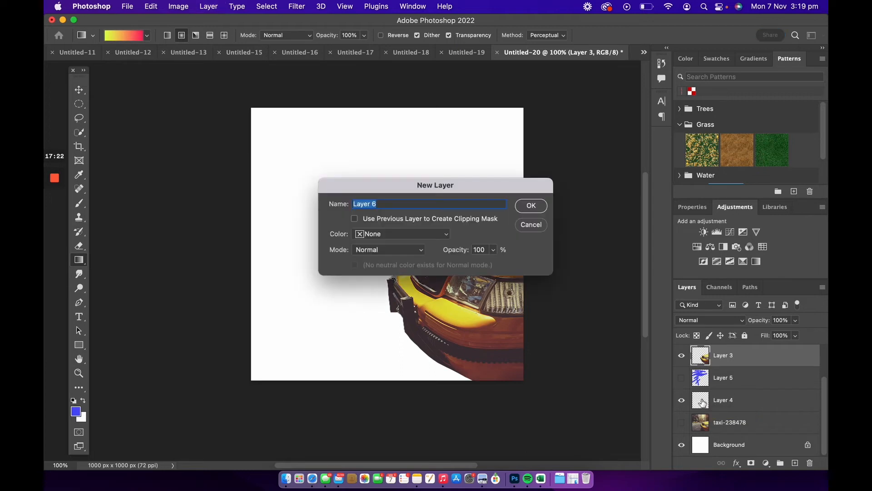
key("Return")
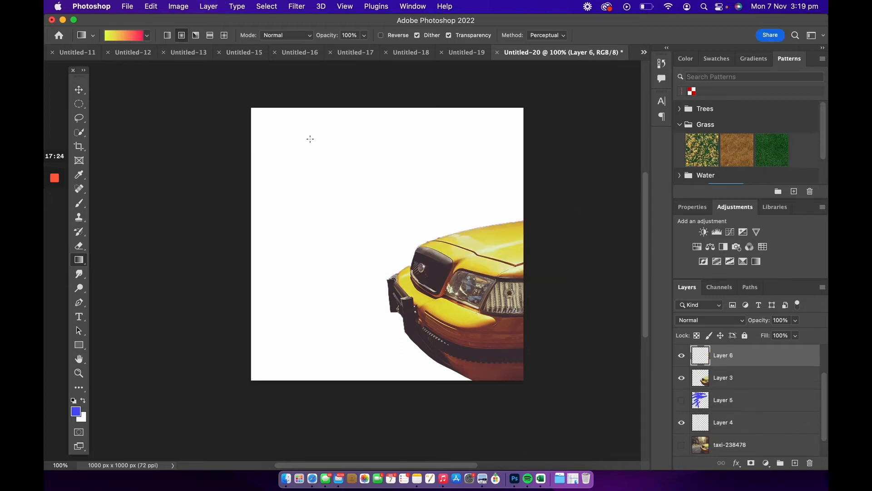
left_click_drag(270, 201, 397, 202)
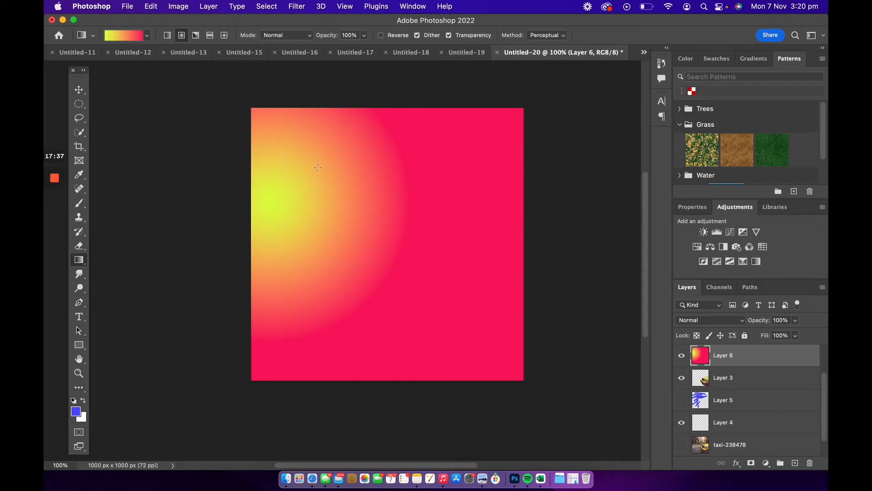
left_click(167, 35)
left_click_drag(267, 260, 136, 248)
scroll(304, 277, "left", 5)
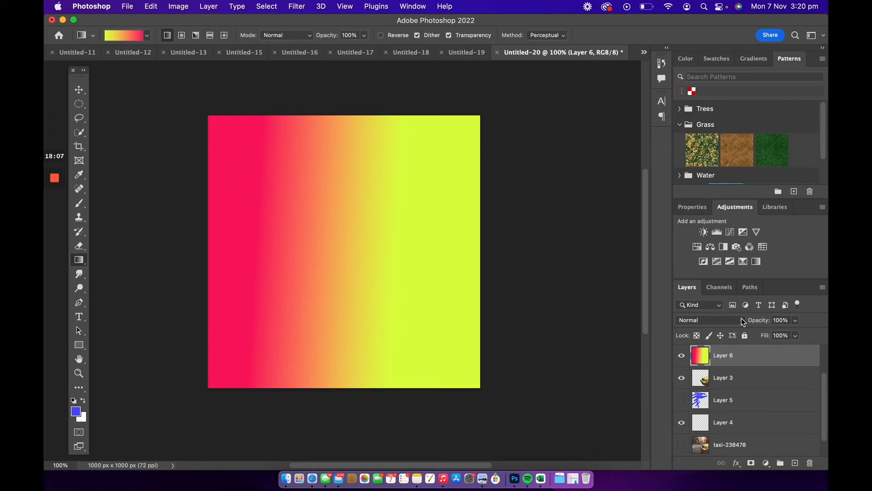
Lower the gradient layer's opacity and make the blue stroke layer visible again.
left_click(796, 320)
left_click_drag(784, 334, 767, 334)
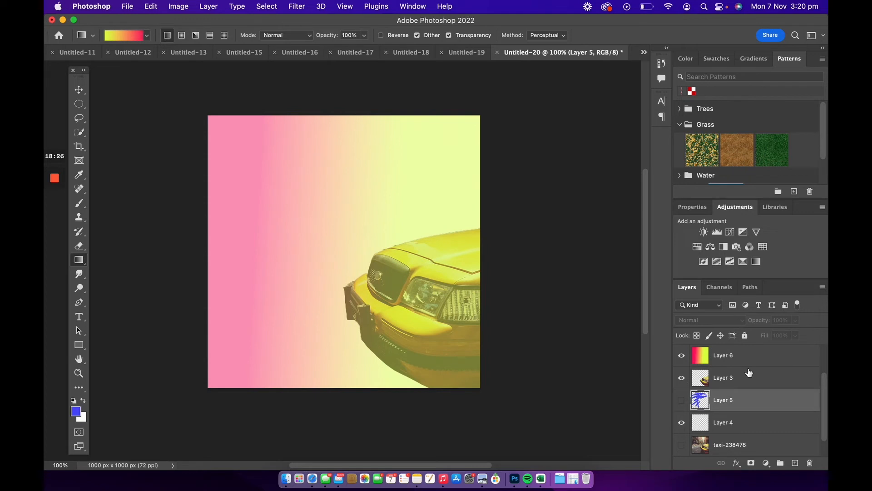
left_click(681, 401)
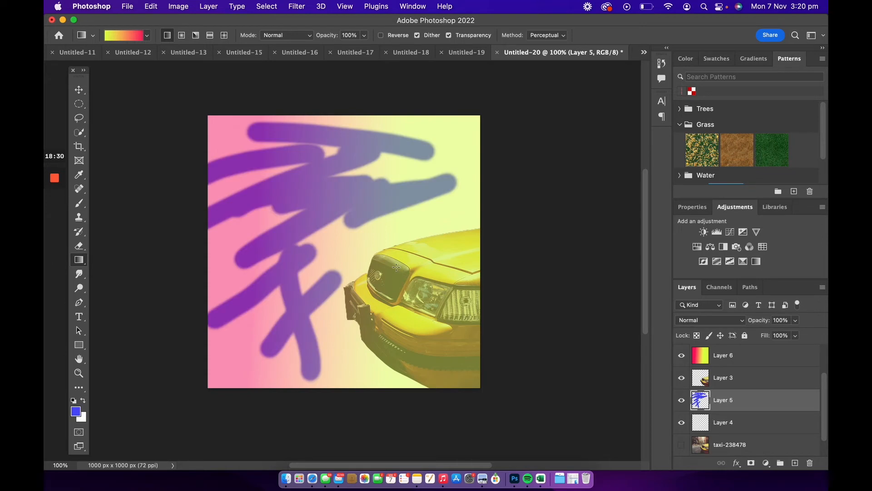
Smudge across the blue strokes with the Smudge tool using the Kyle's Impressionist Blender 1 brush.
left_click(79, 274)
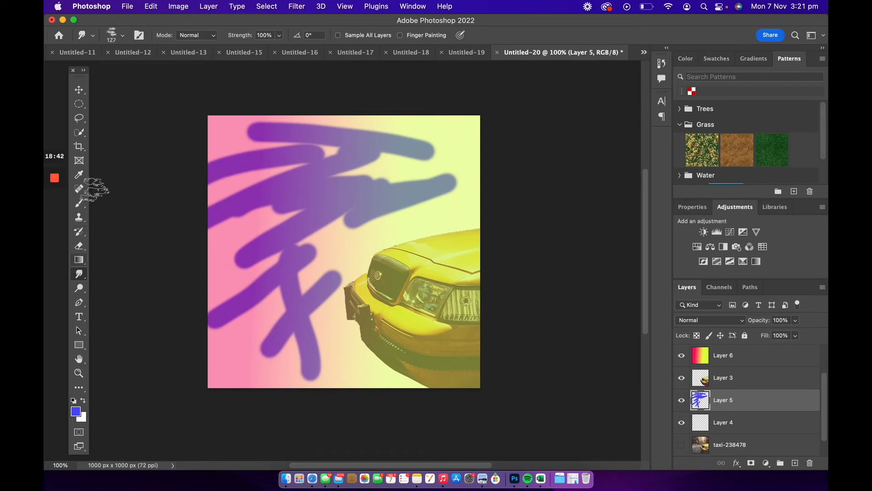
left_click(122, 34)
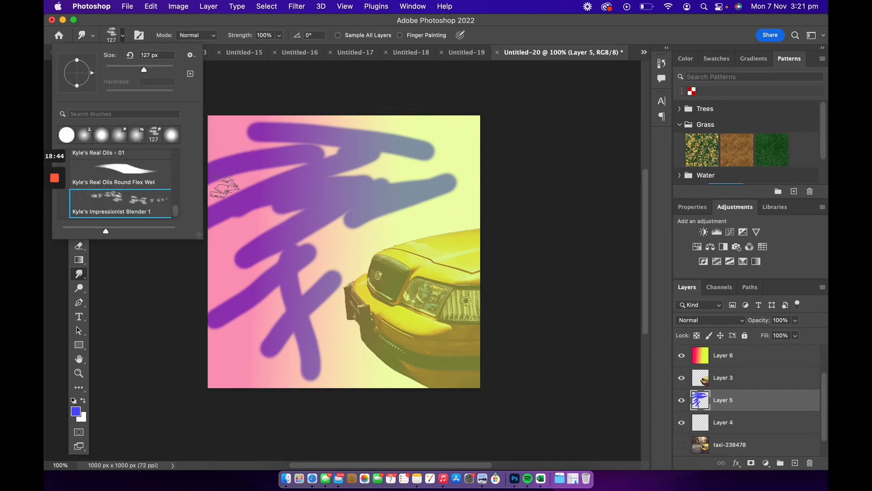
left_click(415, 63)
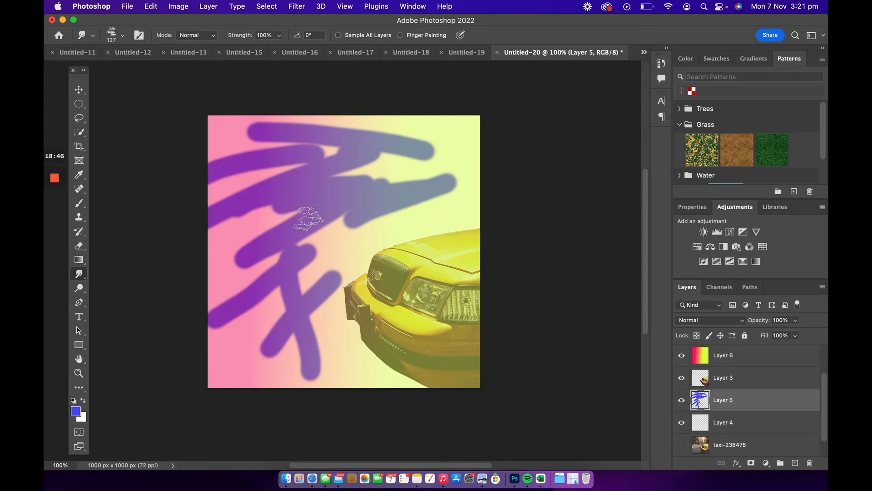
mouse_move(306, 155)
left_mouse_down()
mouse_move(346, 173)
mouse_move(259, 273)
mouse_move(384, 175)
mouse_move(262, 348)
mouse_move(313, 273)
mouse_move(318, 191)
mouse_move(236, 204)
mouse_move(222, 168)
mouse_move(345, 137)
mouse_move(424, 151)
mouse_move(245, 313)
mouse_move(284, 335)
mouse_move(296, 282)
mouse_move(427, 136)
left_mouse_up()
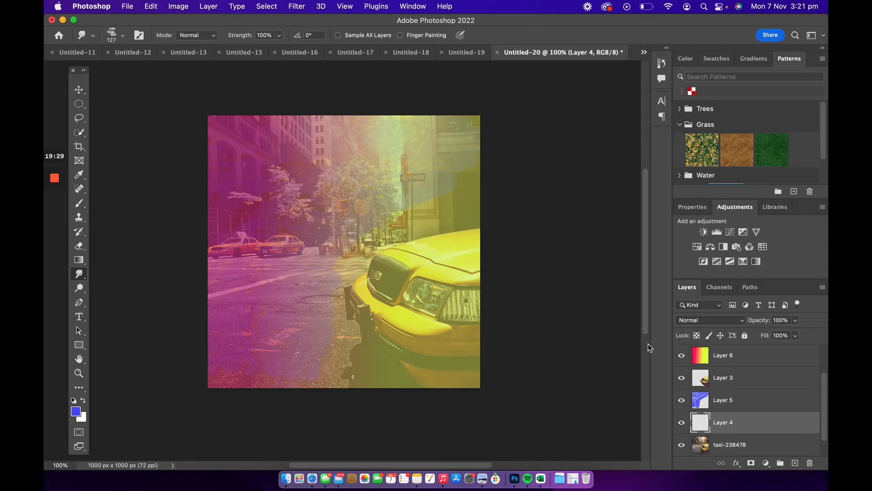
Hide the gradient, taxi cut-out, blue stroke and Layer 4 layers to show only the original taxi photo.
left_click(681, 359)
left_click(681, 379)
left_click(682, 400)
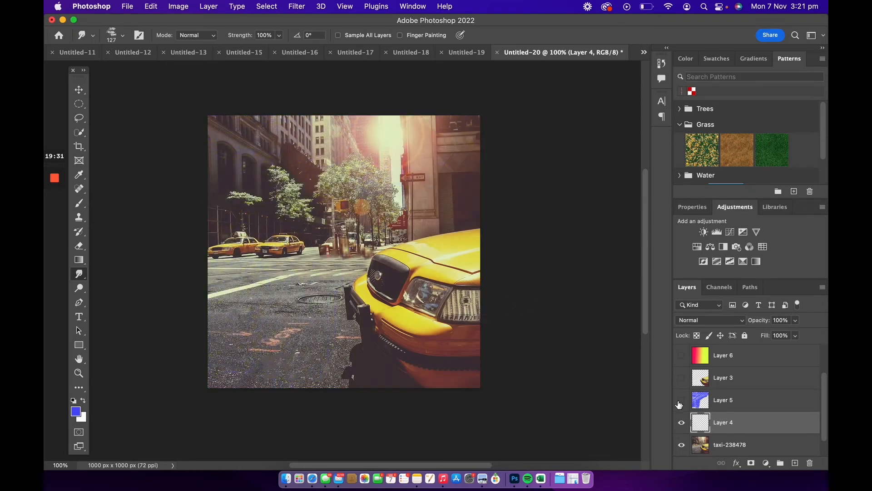
left_click(681, 423)
scroll(768, 400, "down", 1)
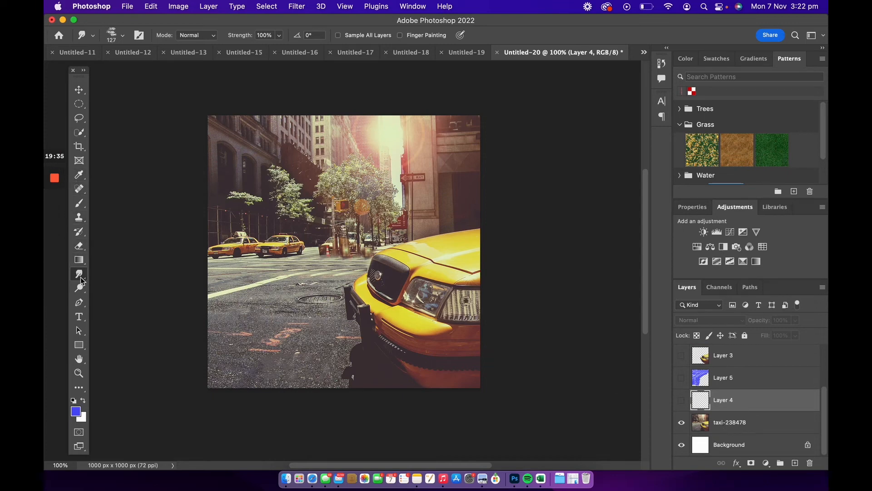
Select the taxi photo layer and darken the lower-left road area with the Burn tool.
left_click(79, 291)
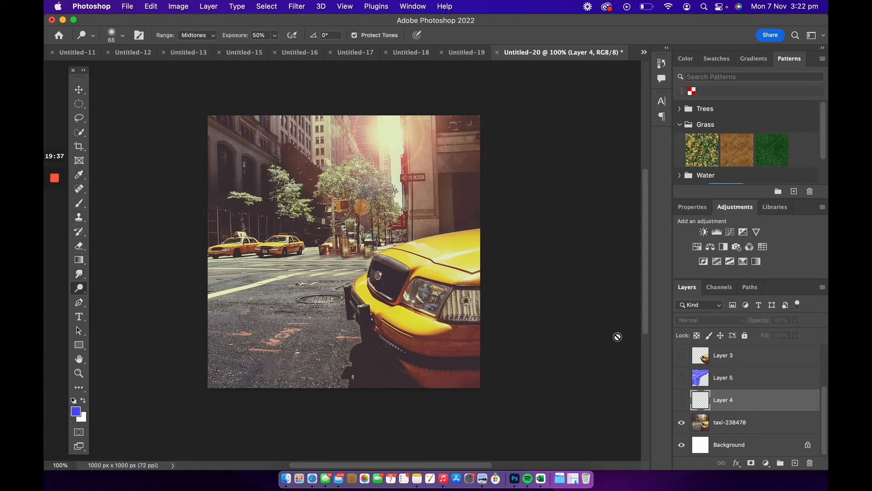
left_click(730, 429)
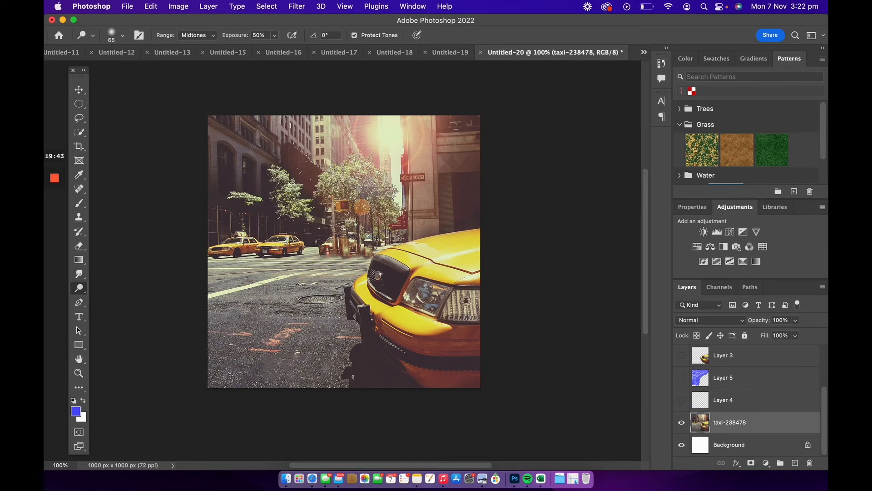
right_click(79, 291)
left_click(119, 287)
mouse_move(423, 203)
left_mouse_down()
mouse_move(422, 184)
mouse_move(427, 209)
mouse_move(422, 151)
mouse_move(420, 199)
mouse_move(409, 172)
mouse_move(399, 180)
mouse_move(428, 203)
left_mouse_up()
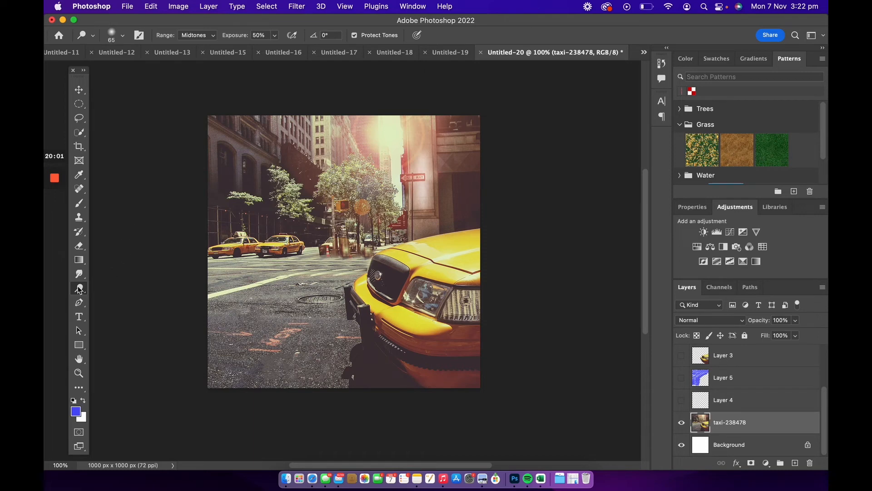
left_click_drag(79, 290, 116, 297)
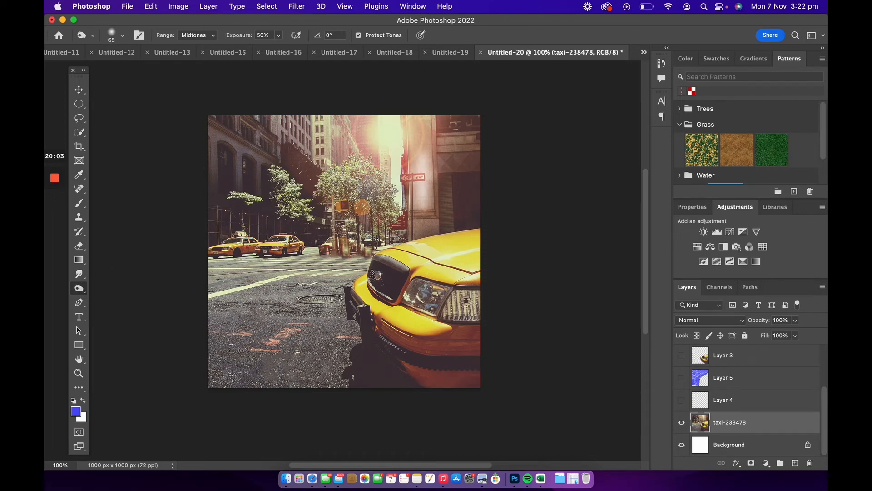
left_click_drag(207, 289, 298, 267)
left_click_drag(209, 307, 340, 272)
left_click_drag(217, 317, 353, 311)
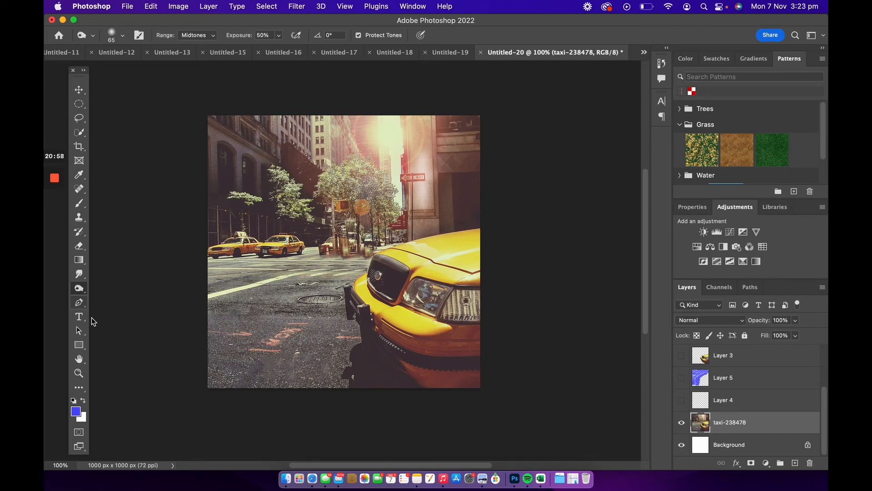
Add the text TAXI in Impact 232 pt on the road in the photo's lower left.
left_click(79, 273)
left_click(80, 289)
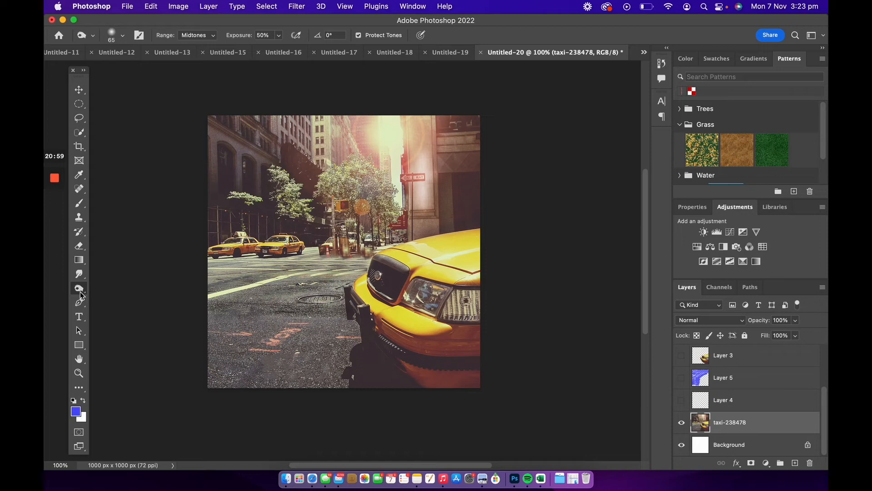
left_click(79, 316)
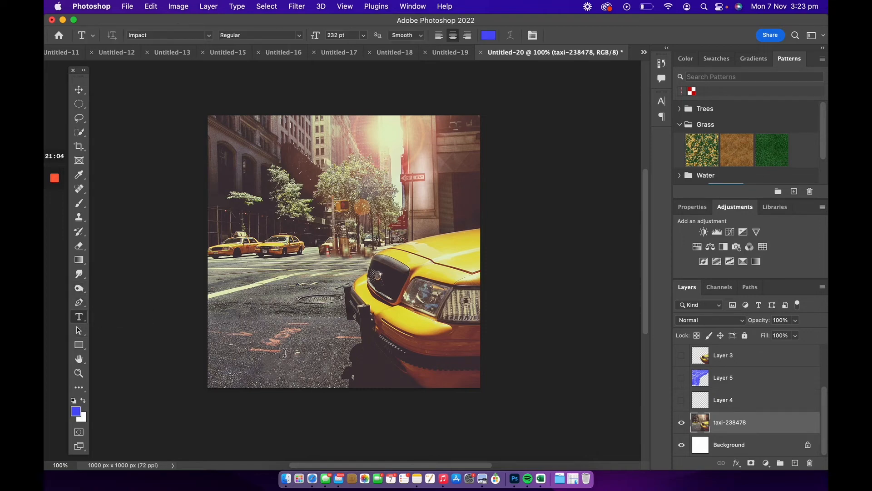
left_click(251, 322)
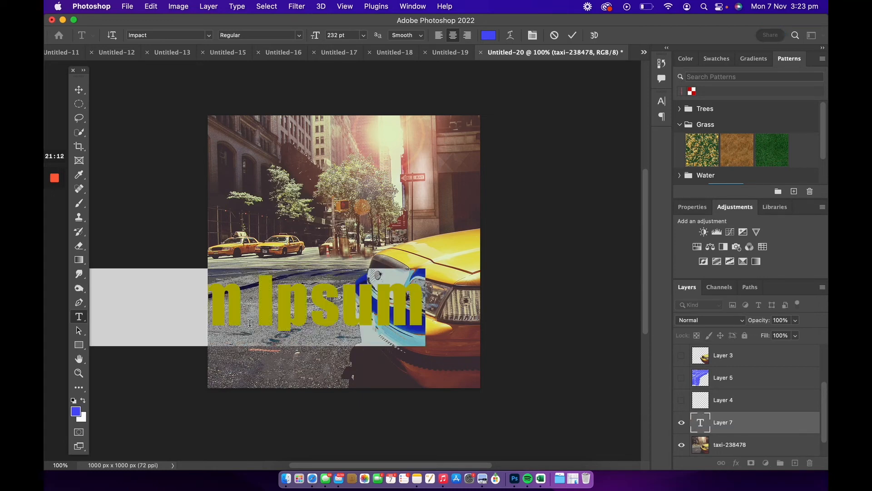
type("TA")
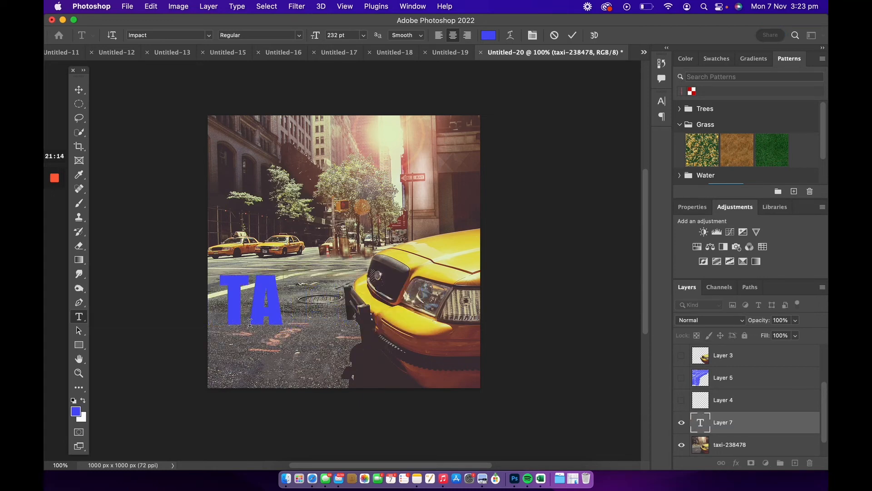
type("XI")
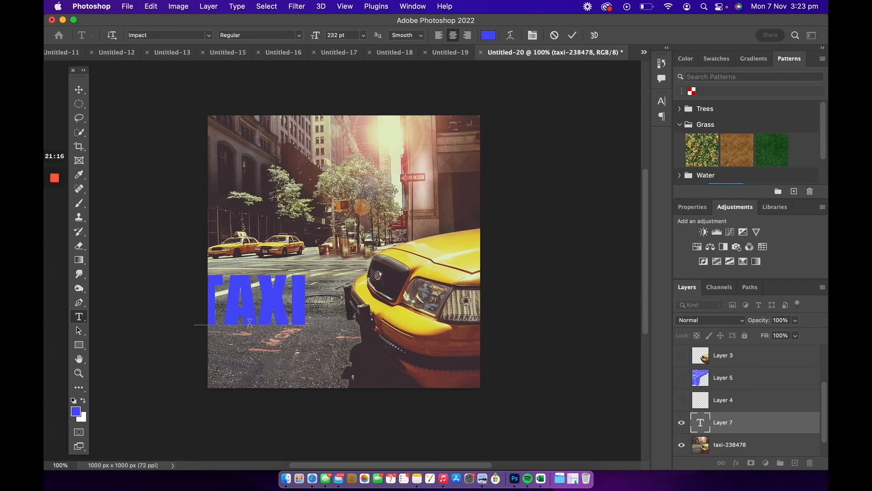
Move the TAXI text up beside the taxi's hood and change its colour to pink f84cc1.
left_click(75, 93)
left_click_drag(360, 283, 374, 239)
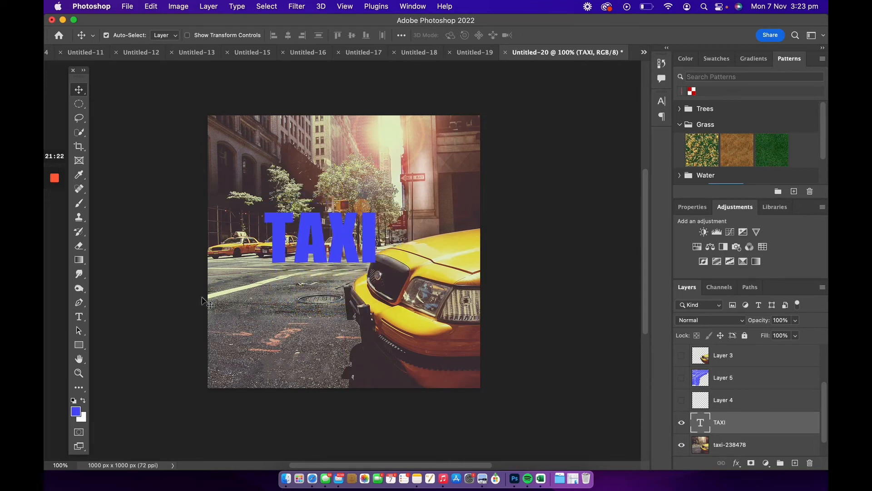
left_click(662, 101)
left_click(633, 164)
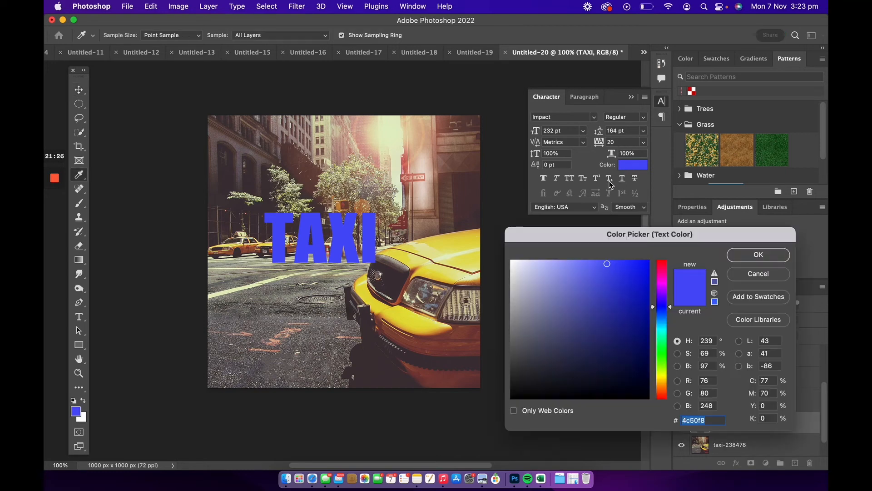
left_click_drag(659, 302, 657, 275)
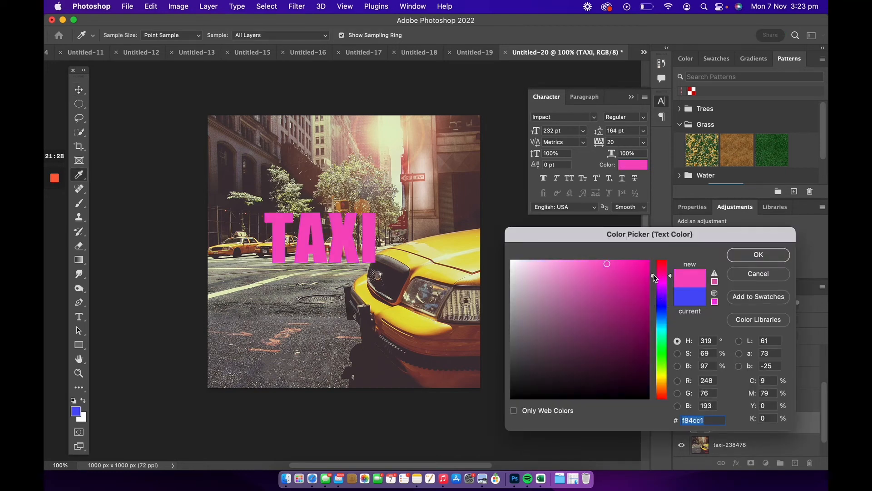
left_click(755, 255)
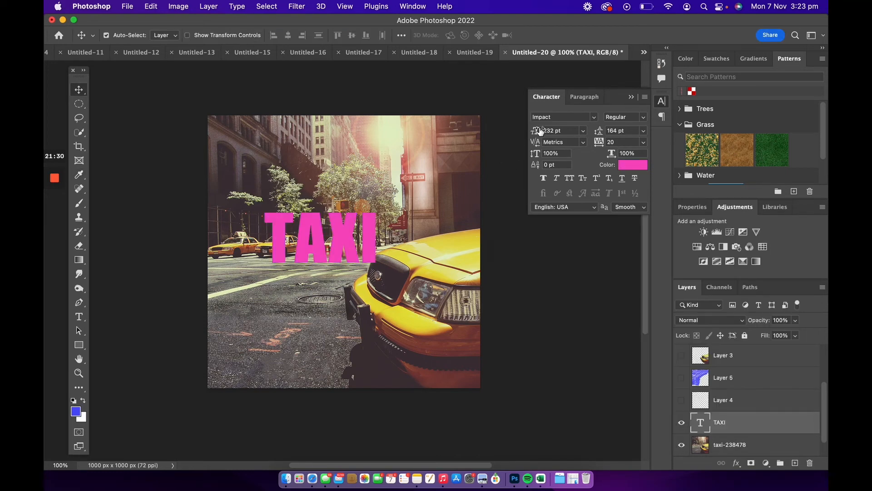
Increase the text size to 237 pt and widen the letter tracking so TAXI spans the image.
left_click(548, 131)
key("Up")
key("Up")
key("Up")
key("Up")
key("Up")
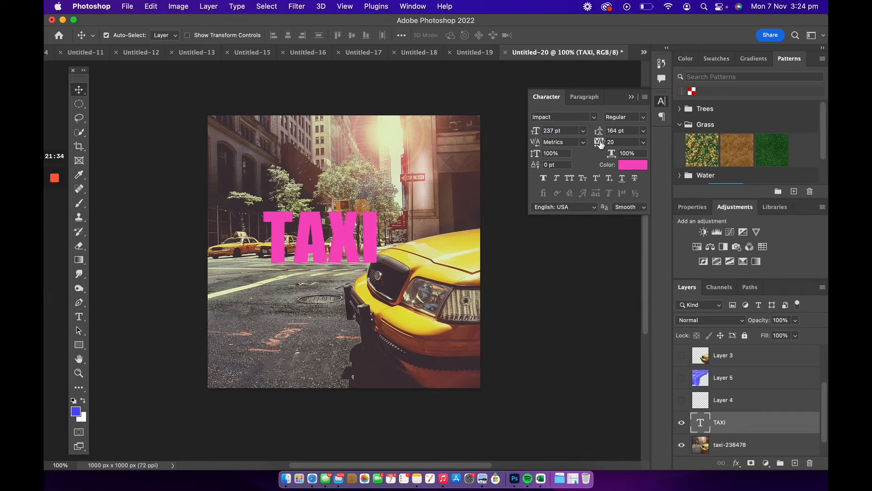
left_click_drag(600, 141, 618, 144)
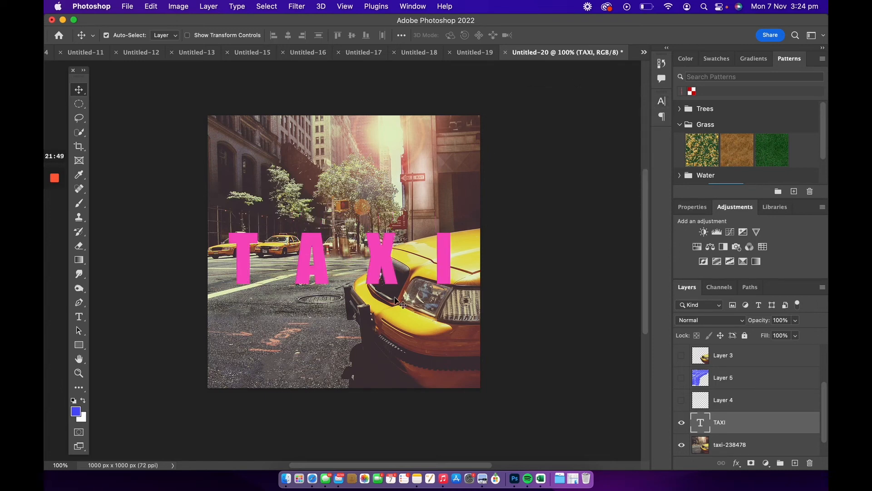
Add a Drop Shadow layer style to the TAXI text with its angle set to 32°.
right_click(708, 427)
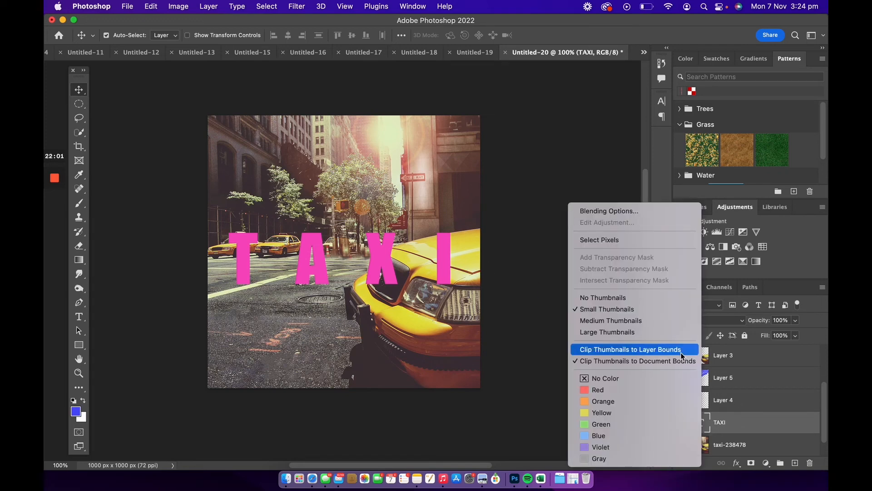
left_click(619, 213)
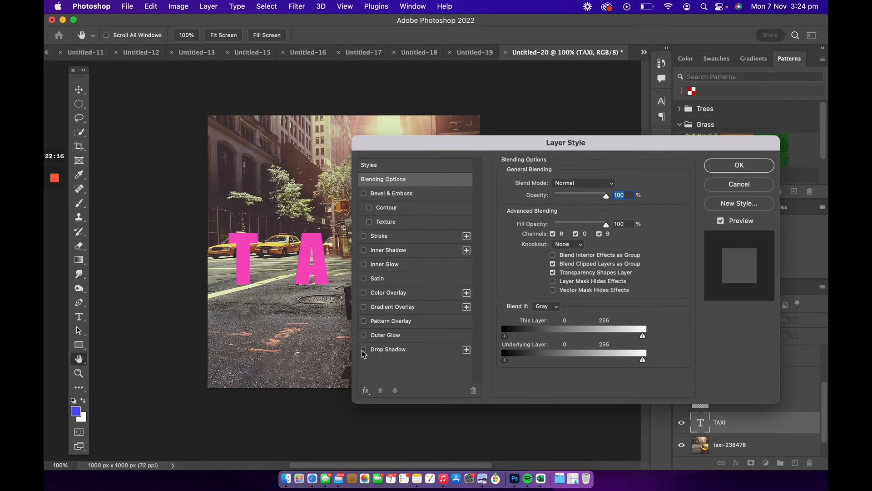
left_click(363, 349)
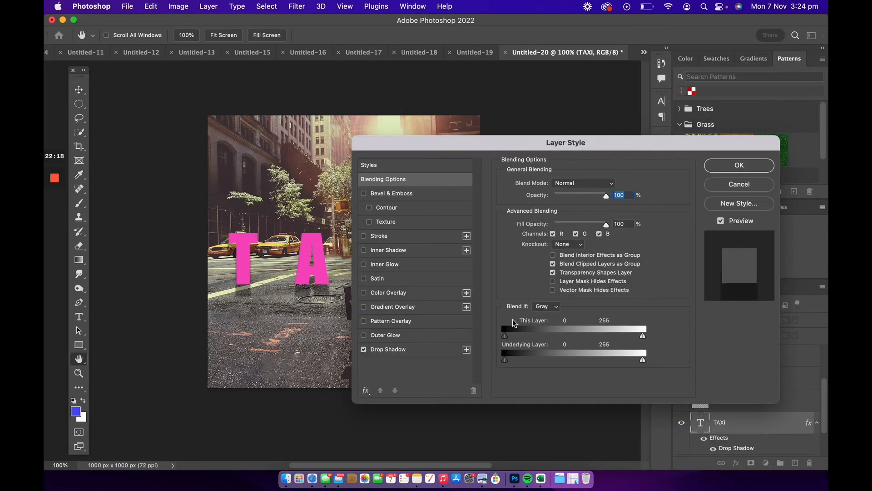
left_click_drag(467, 150, 434, 124)
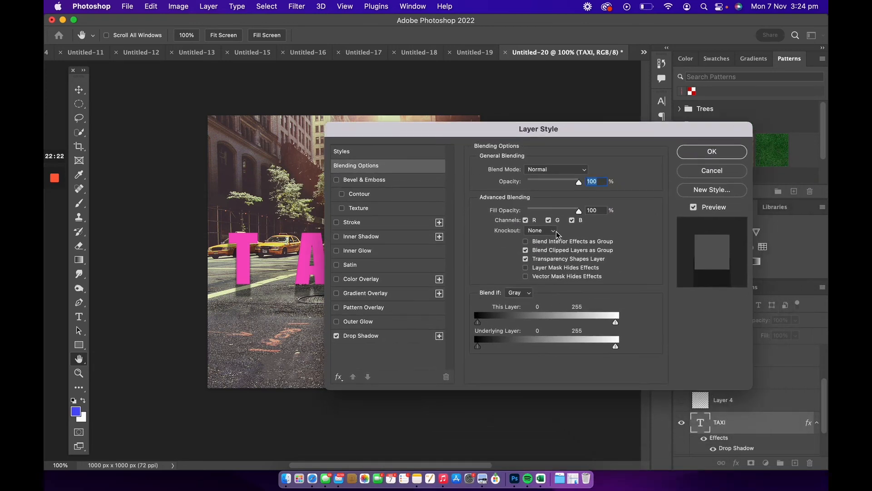
left_click(396, 340)
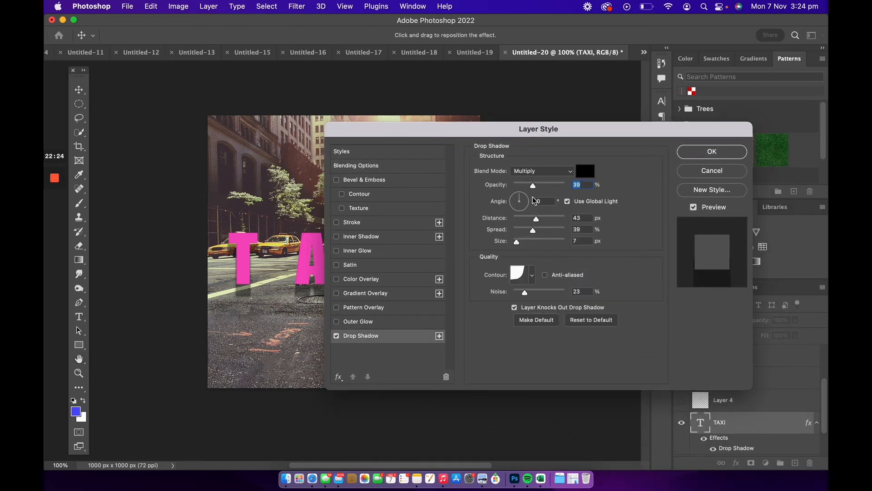
left_click(515, 200)
left_click_drag(514, 196, 532, 193)
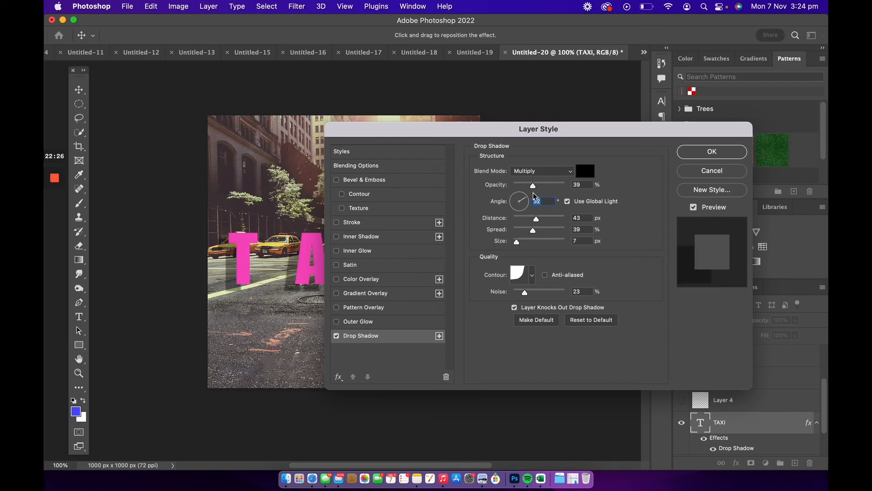
mouse_move(456, 128)
left_mouse_down()
mouse_move(515, 311)
mouse_move(535, 334)
mouse_move(464, 136)
left_mouse_up()
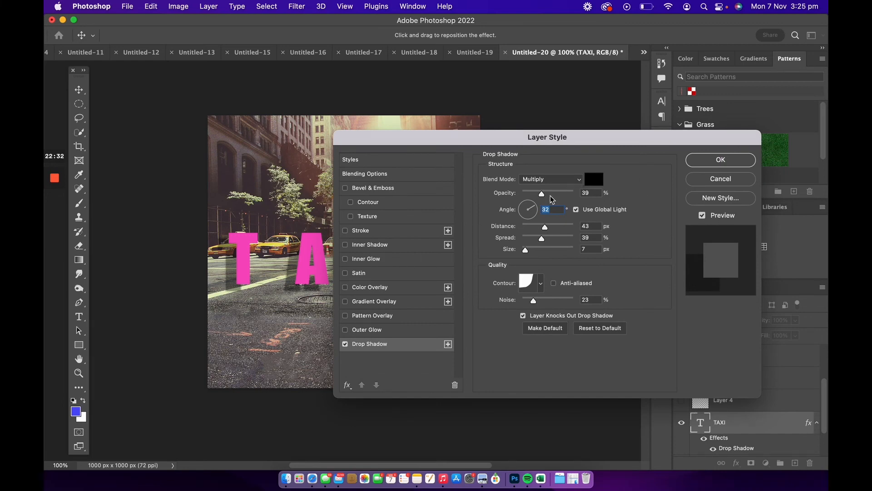
key("Return")
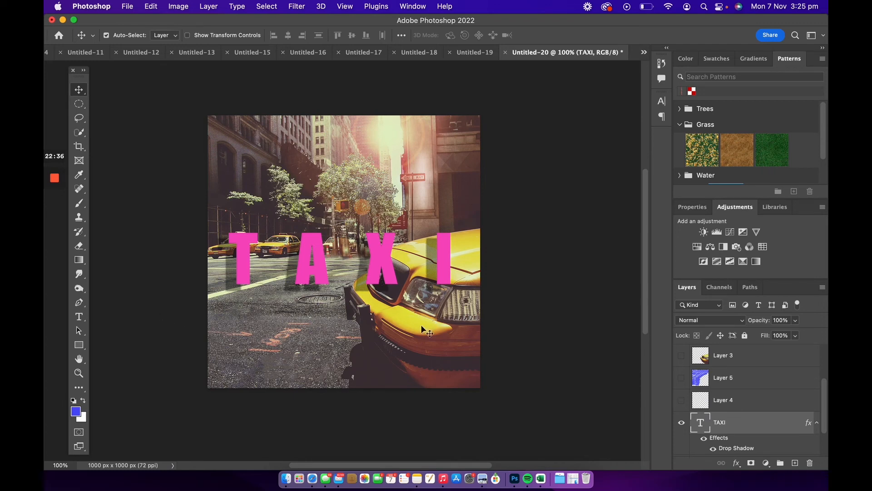
Show the blue stroke and taxi cut-out layers again and move the TAXI text slightly higher.
left_click(682, 377)
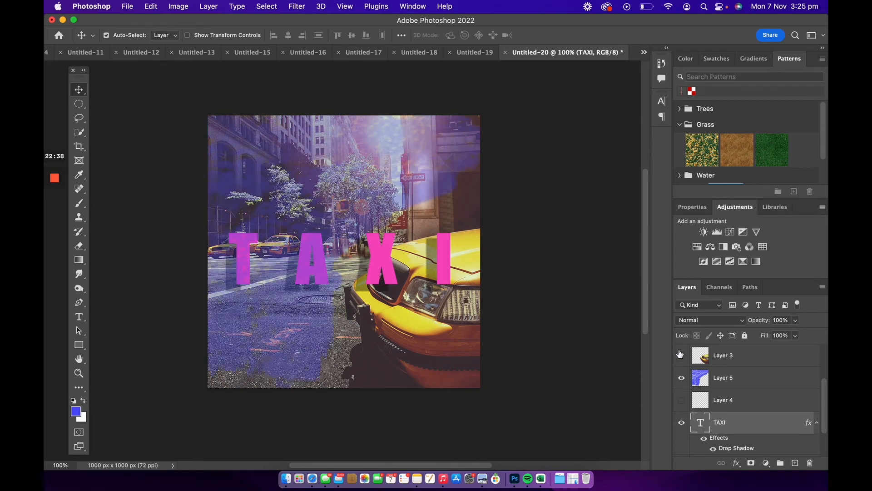
left_click(681, 353)
left_click(680, 354)
left_click(680, 353)
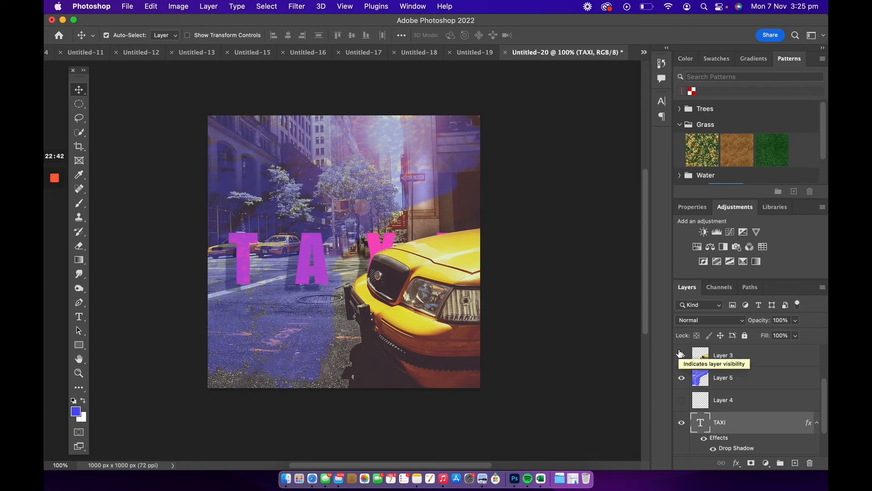
left_click(680, 354)
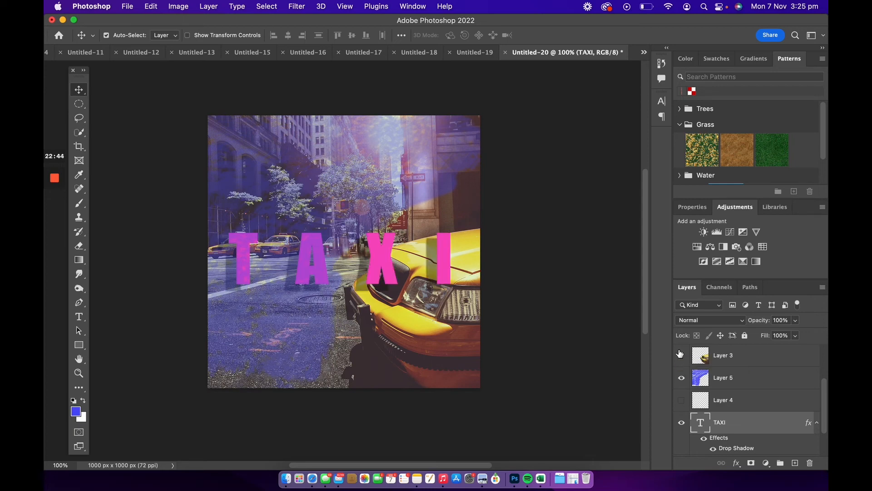
left_click(681, 354)
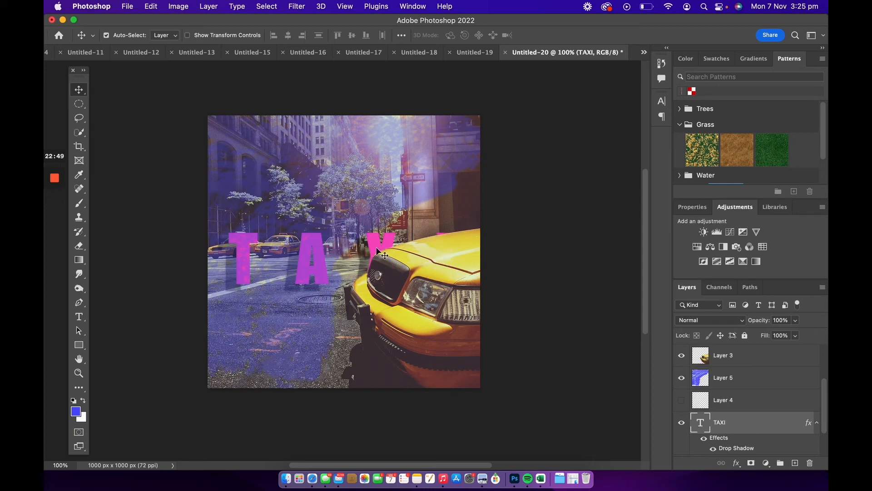
left_click_drag(377, 248, 372, 215)
Move the blue stroke layer to the top of the layer stack and hide it.
left_click_drag(724, 377, 724, 348)
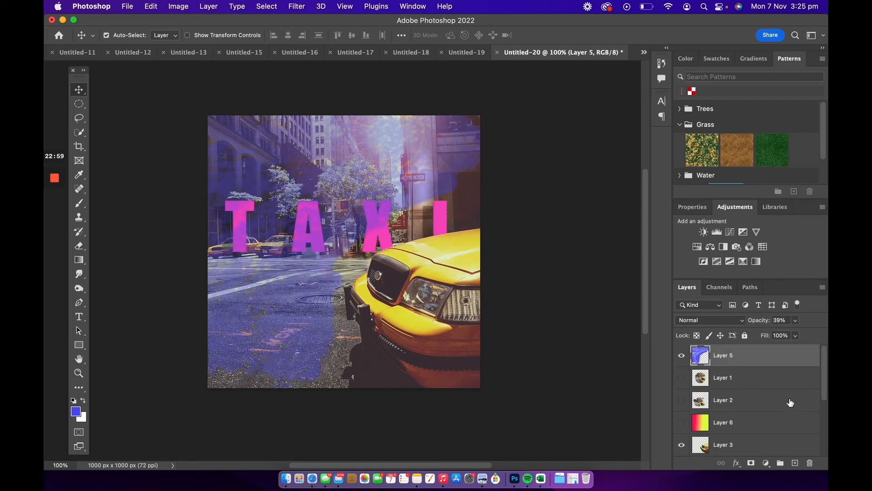
left_click(682, 356)
scroll(745, 400, "down", 5)
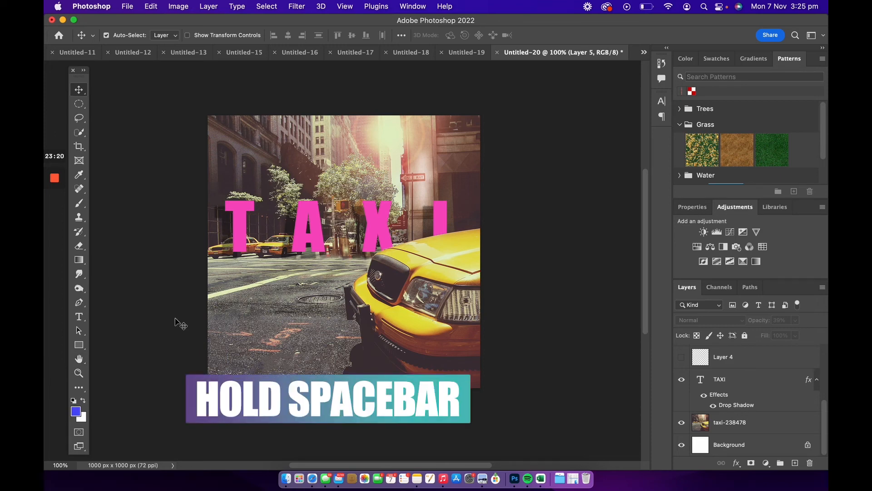
Zoom in on the street below the TAXI letters to inspect the edges, then zoom back out to 100%.
left_click_drag(175, 296, 190, 310)
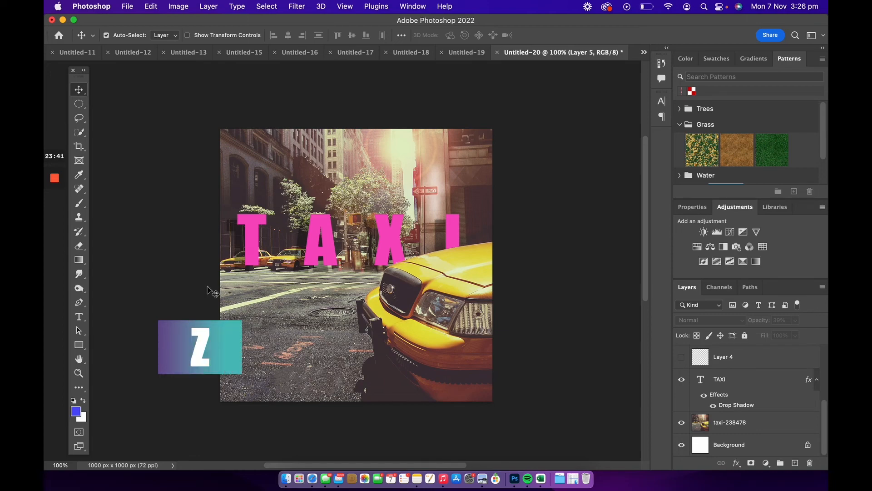
key("z")
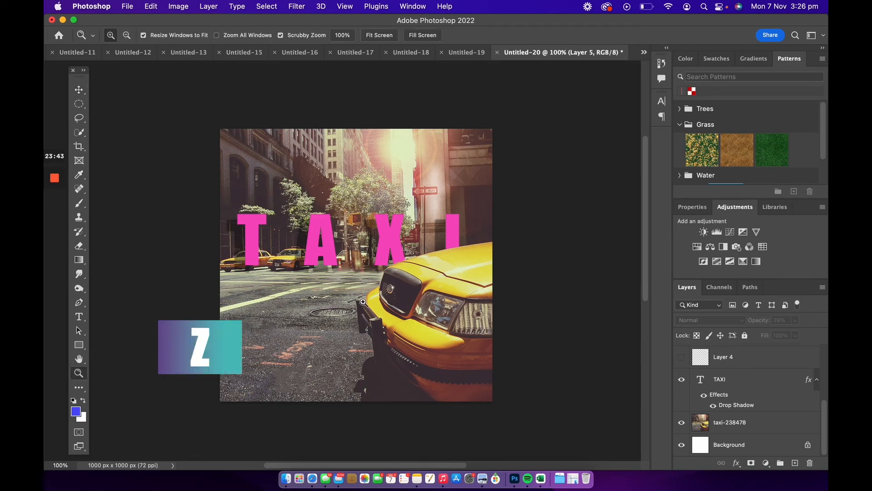
left_click(359, 268)
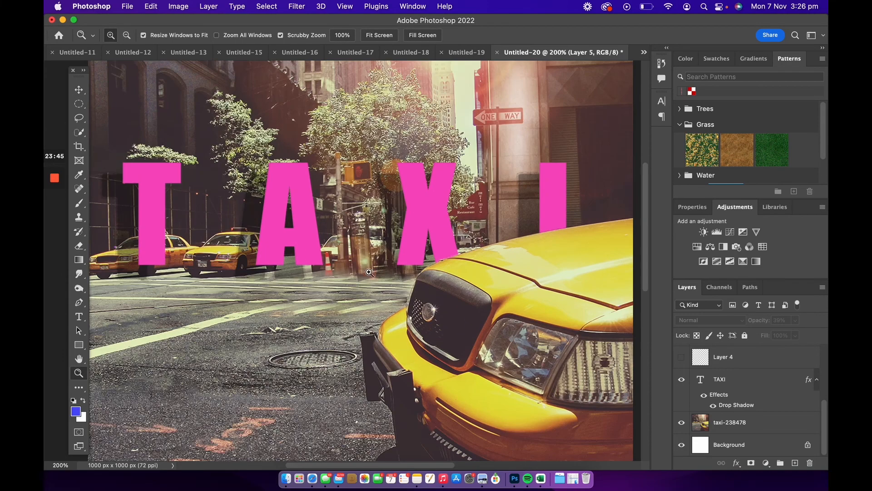
left_click(343, 337)
left_click(358, 327)
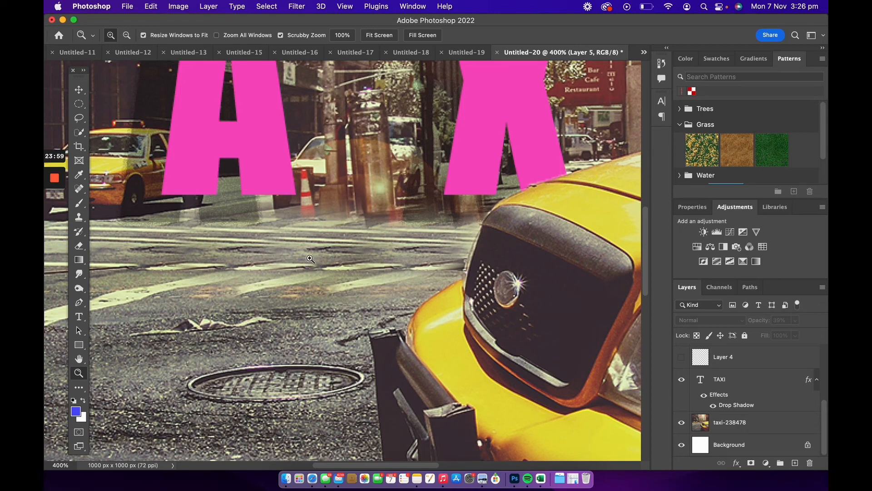
key("alt")
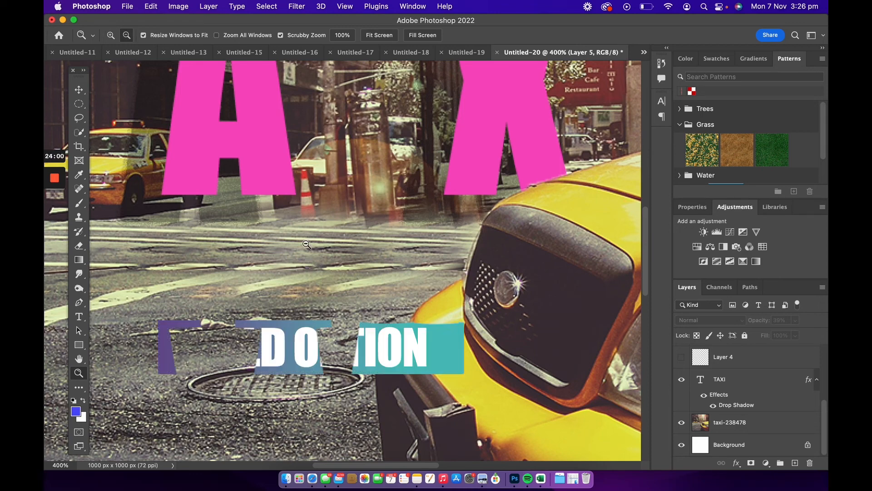
left_click(313, 242, "alt")
left_click(318, 241, "alt")
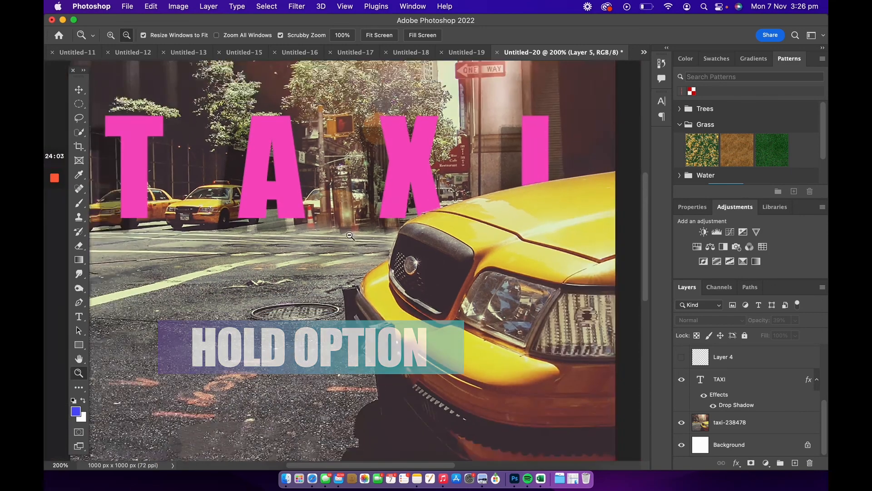
left_click(339, 241, "alt")
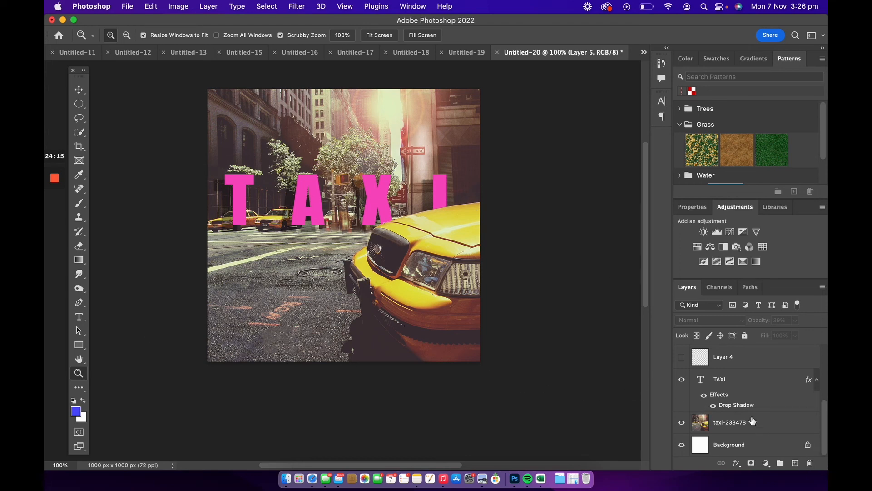
Add a Black & White adjustment layer directly above the taxi photo layer.
left_click(765, 424)
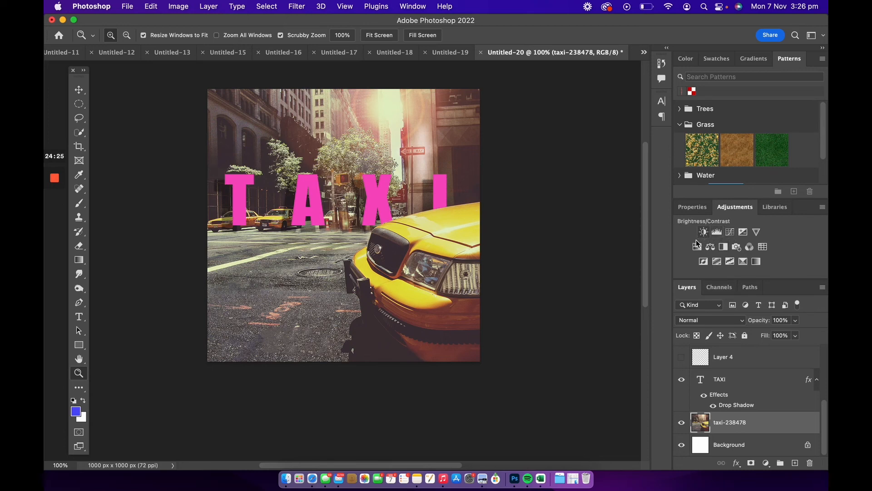
left_click(724, 248)
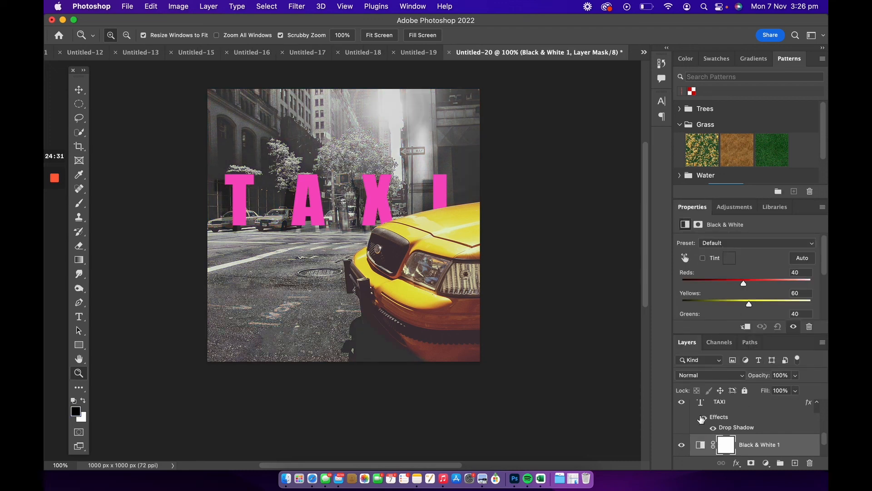
scroll(772, 427, "down", 3)
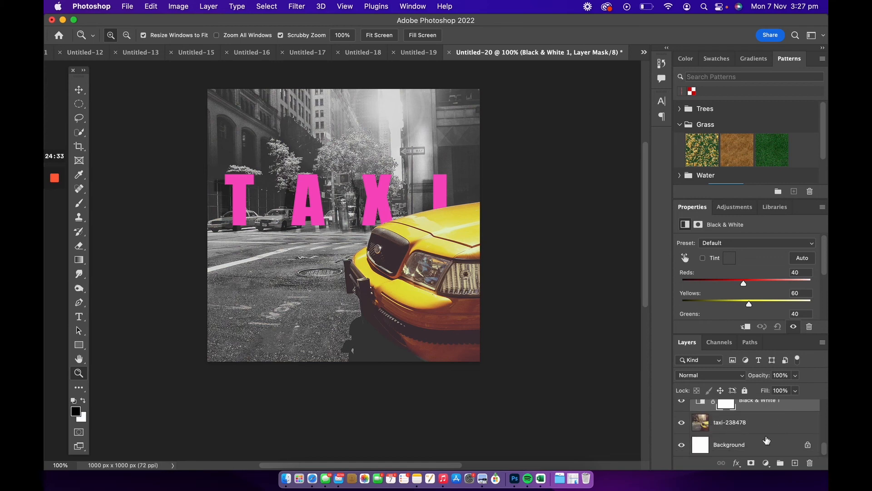
scroll(734, 430, "up", 1)
scroll(746, 432, "up", 2)
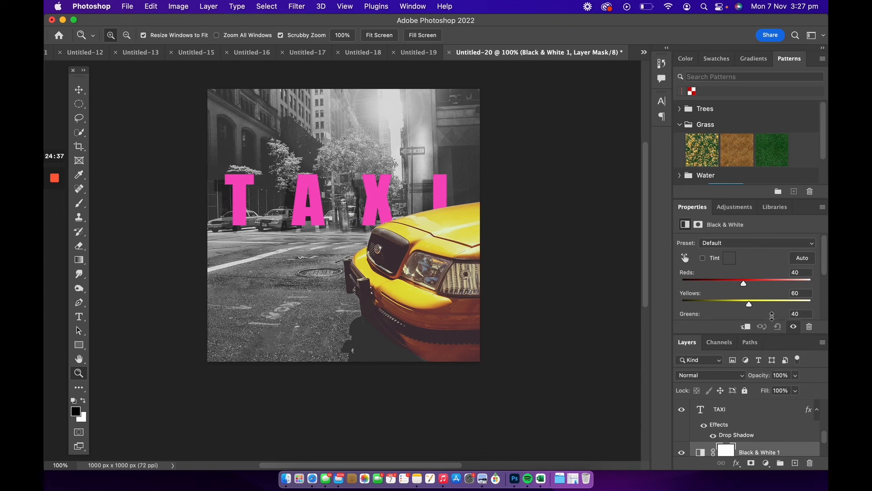
Slightly nudge the Yellows slider of the Black & White adjustment to a custom preset.
left_click_drag(824, 434, 822, 442)
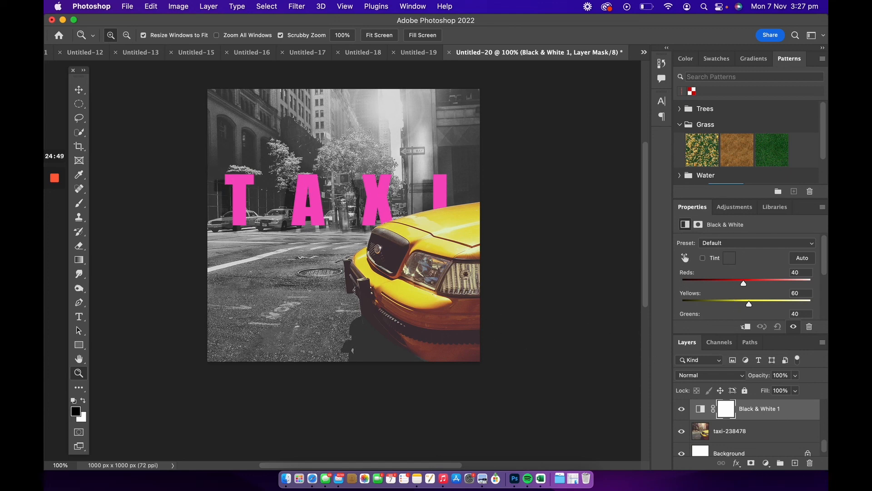
left_click_drag(822, 267, 825, 297)
mouse_move(740, 301)
left_mouse_down()
mouse_move(761, 299)
mouse_move(705, 301)
mouse_move(737, 299)
left_mouse_up()
left_click_drag(826, 298, 827, 233)
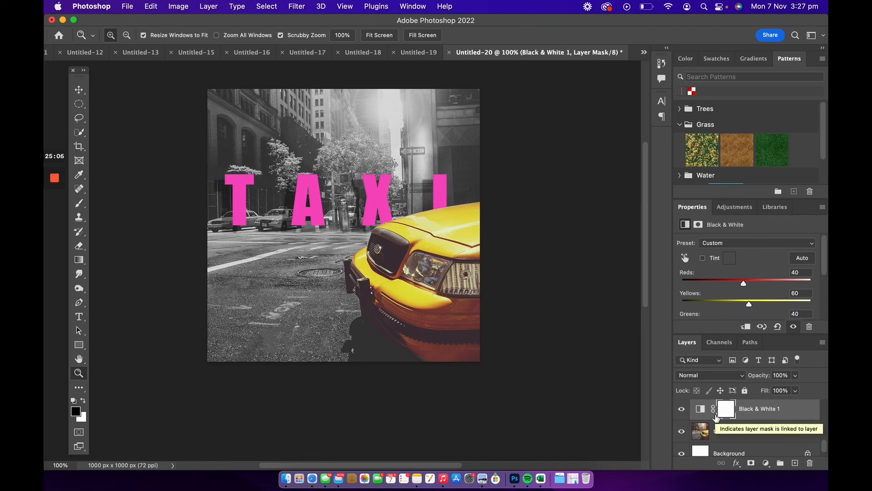
Export the image with Export As as a 1000 × 1000 px PNG with transparency.
scroll(484, 284, "up", 2)
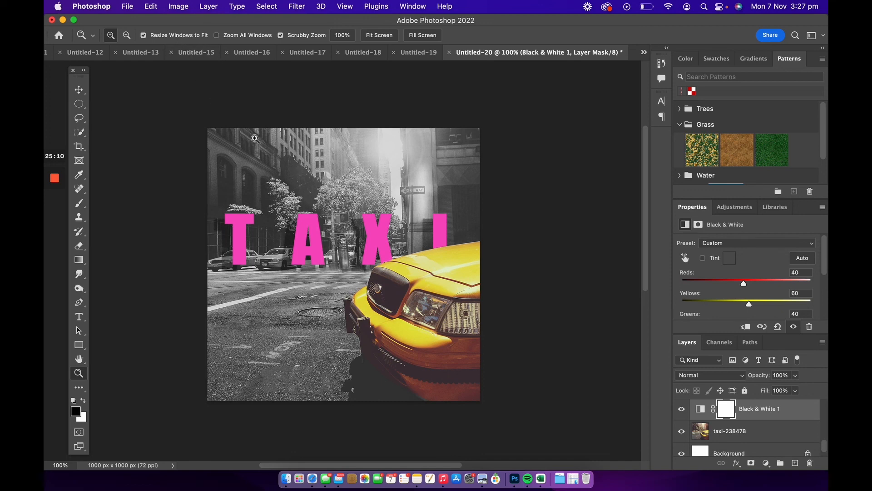
left_click(127, 6)
mouse_move(173, 162)
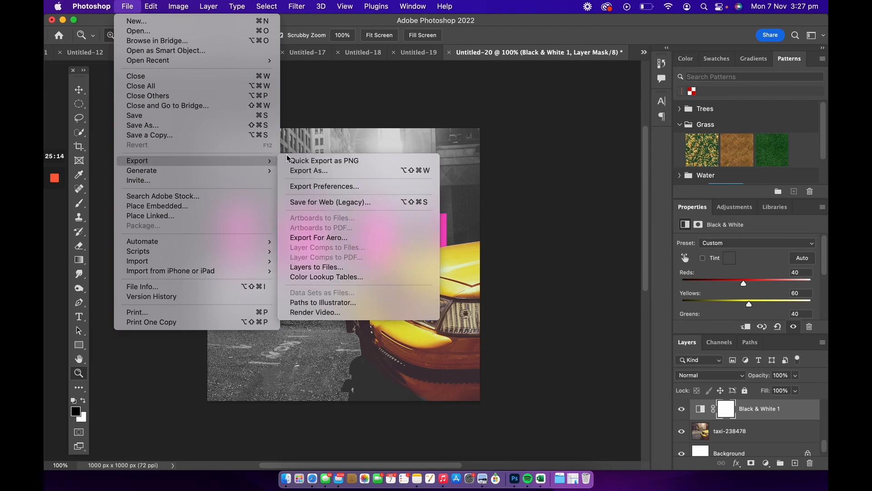
left_click(363, 171)
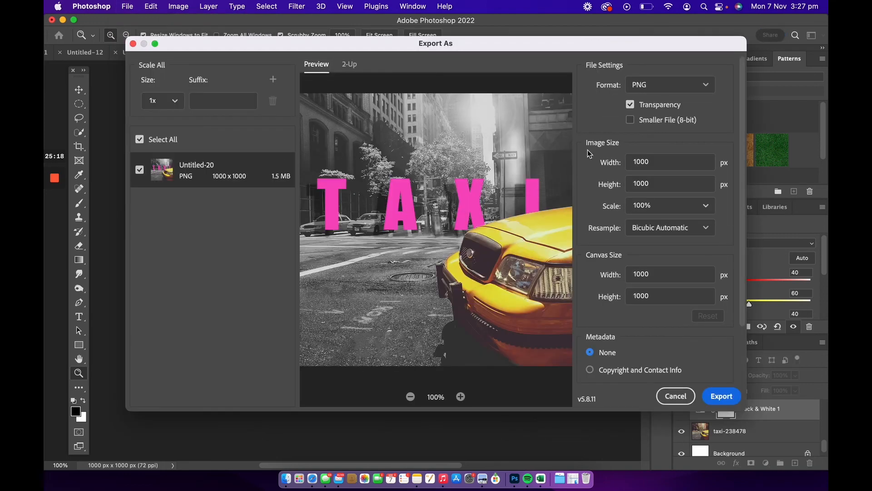
left_click(653, 87)
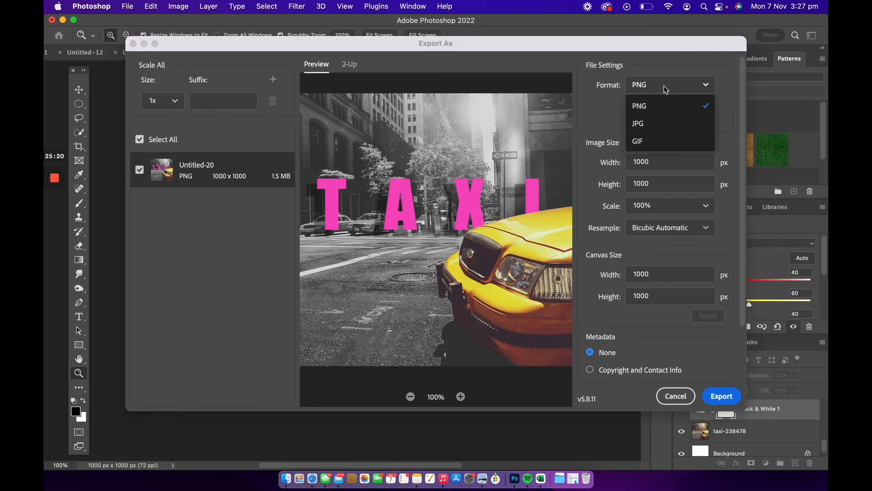
left_click(666, 80)
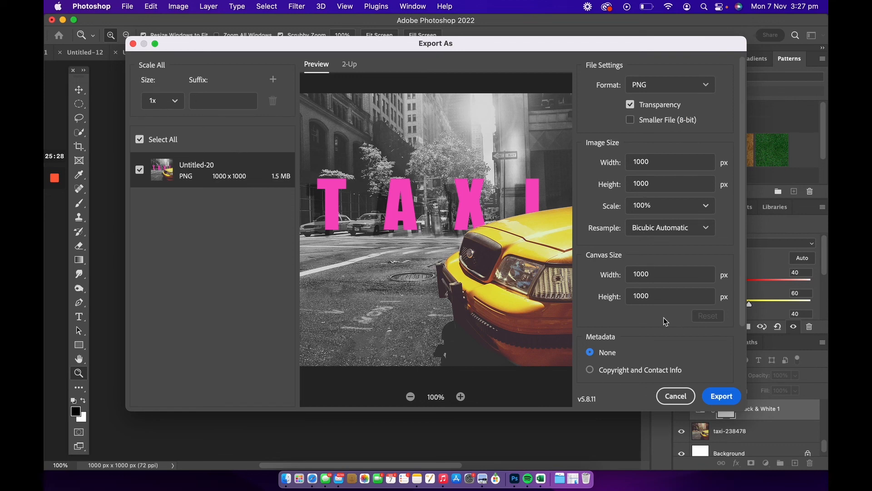
left_click(712, 398)
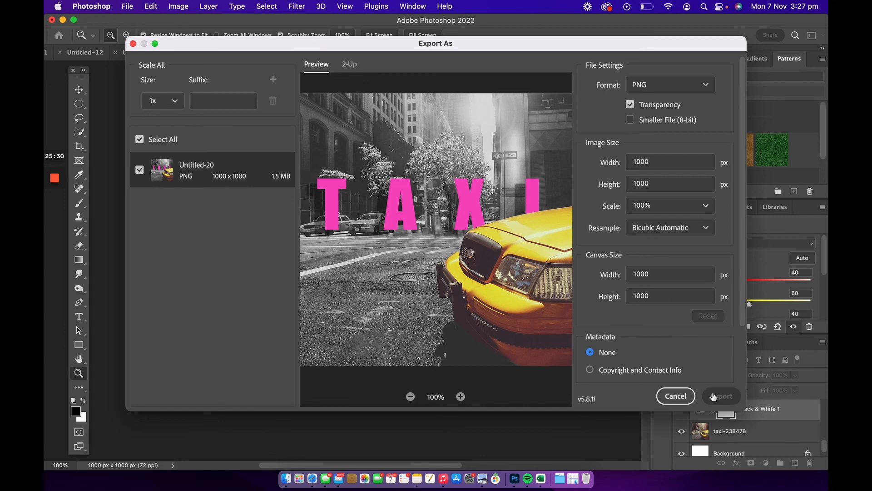
key("Return")
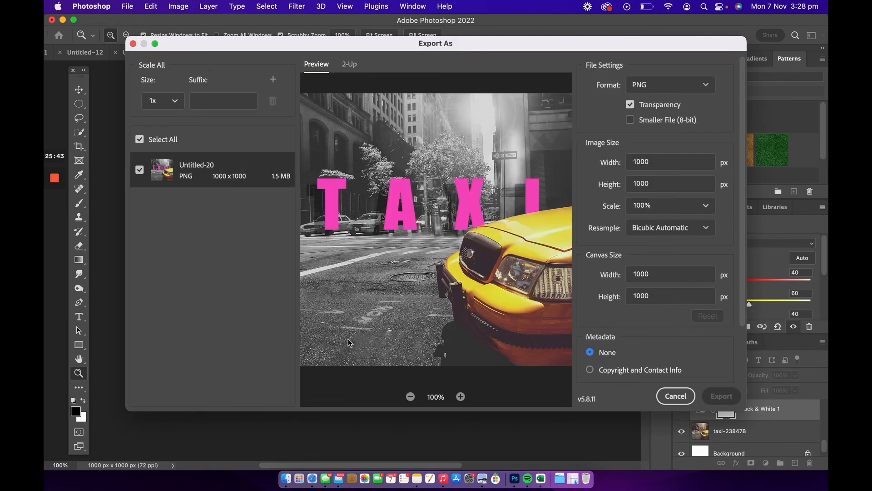